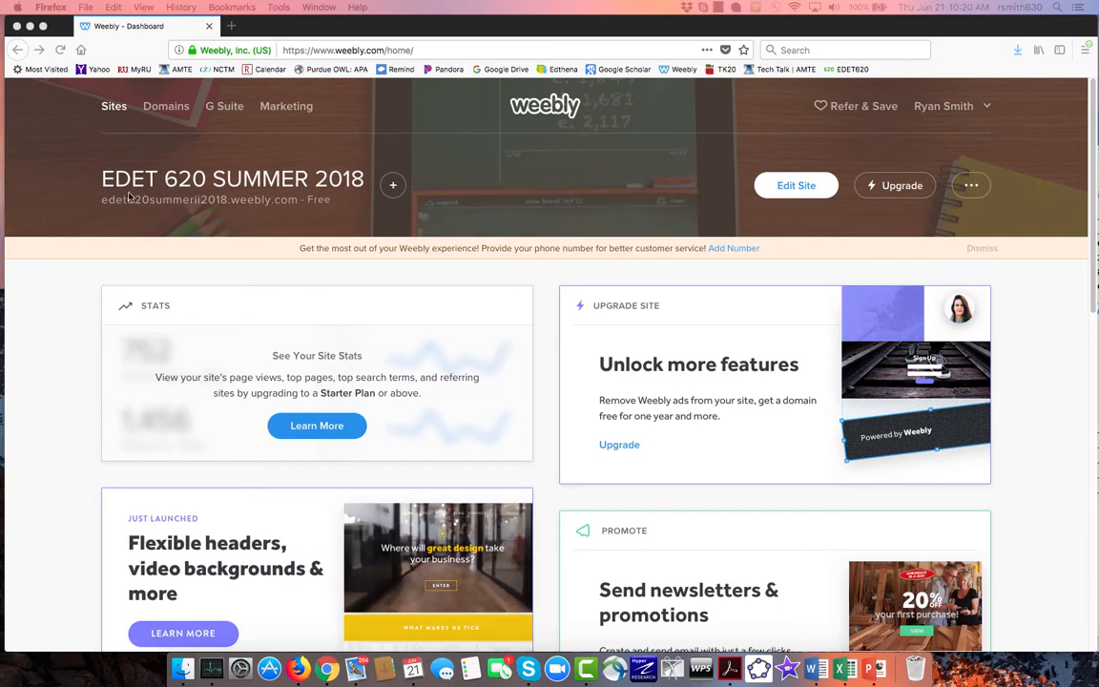
- Create a new site without an online store, using the Wag&Paws puppy theme from the Business category, and start editing it
click(393, 187)
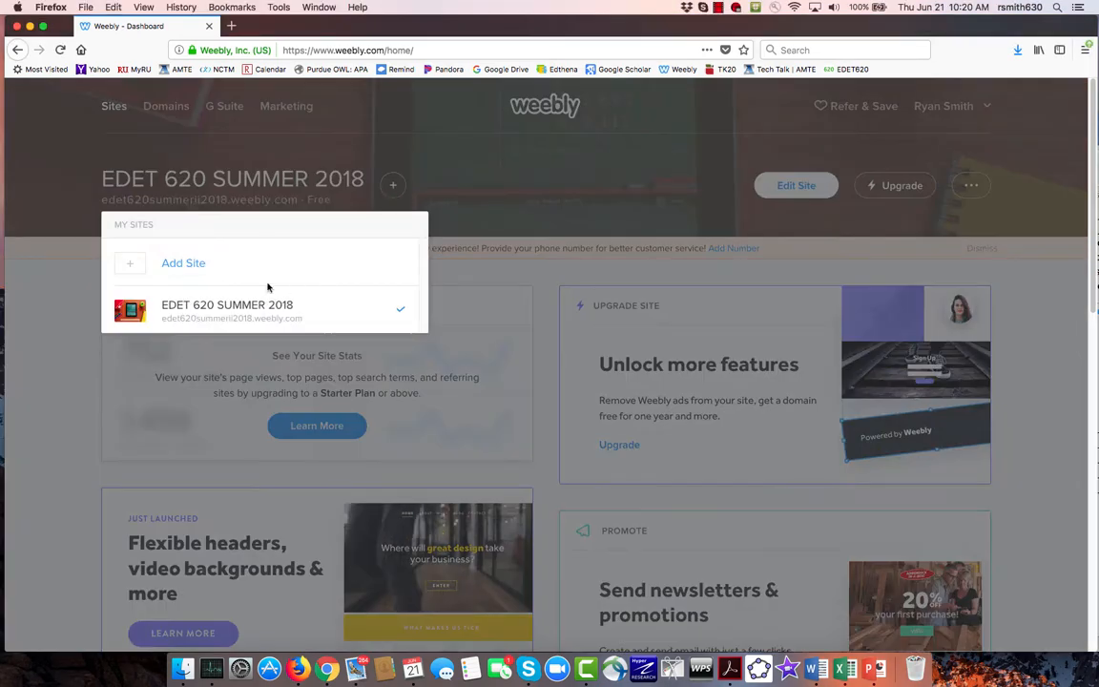
click(185, 265)
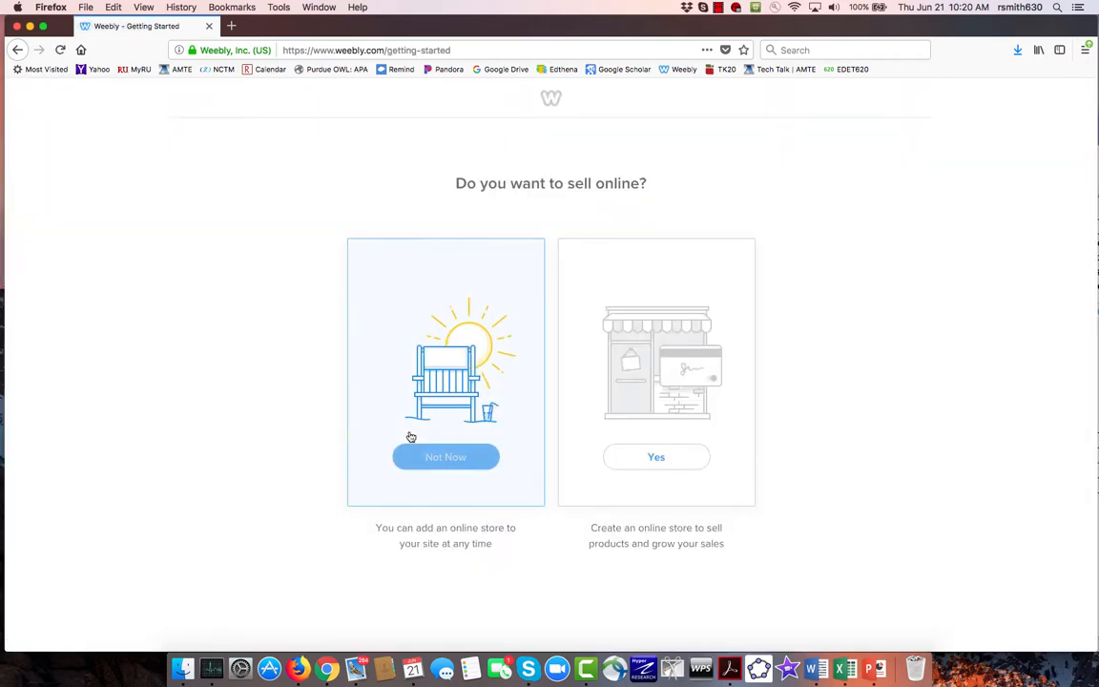
click(439, 458)
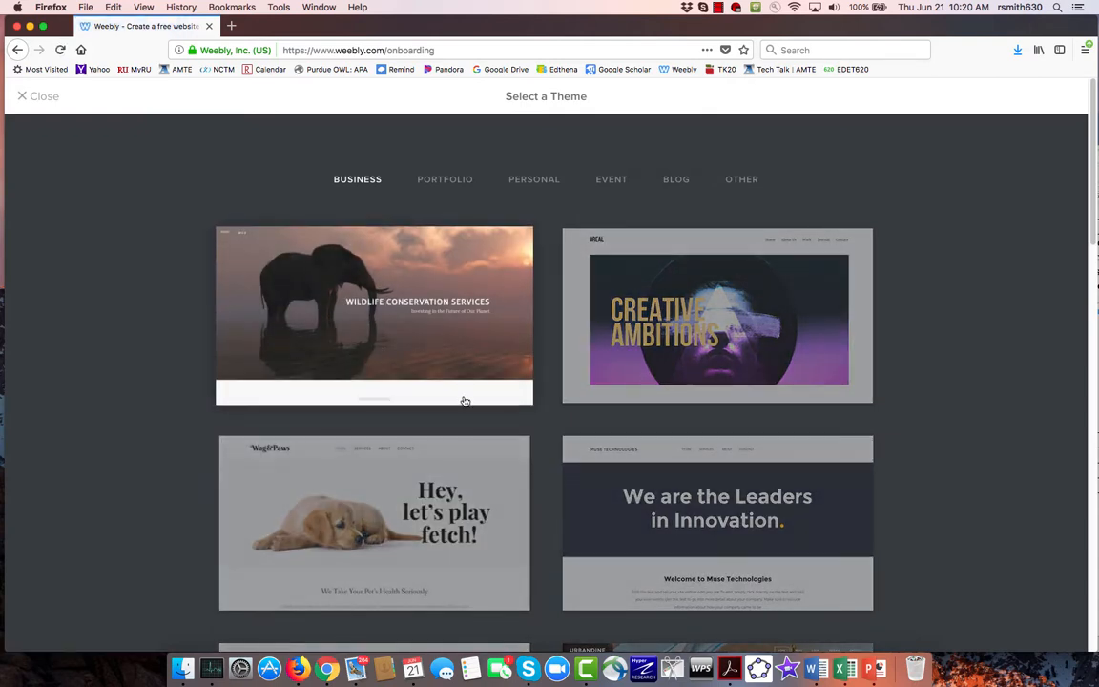
scroll(465, 401, down, 4)
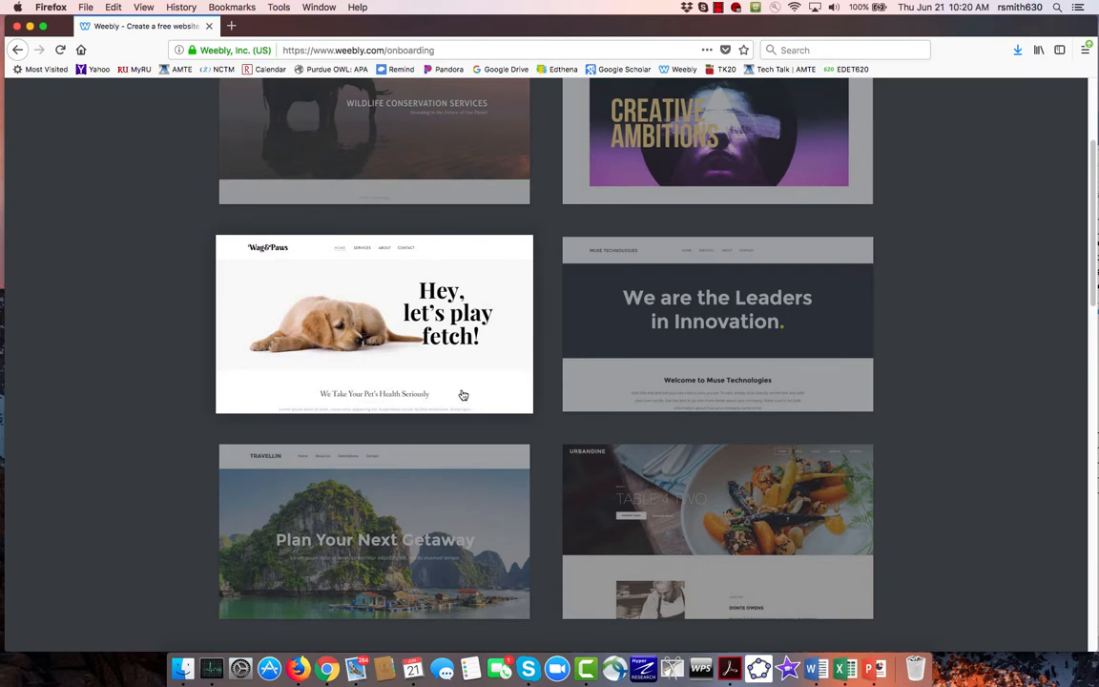
click(457, 381)
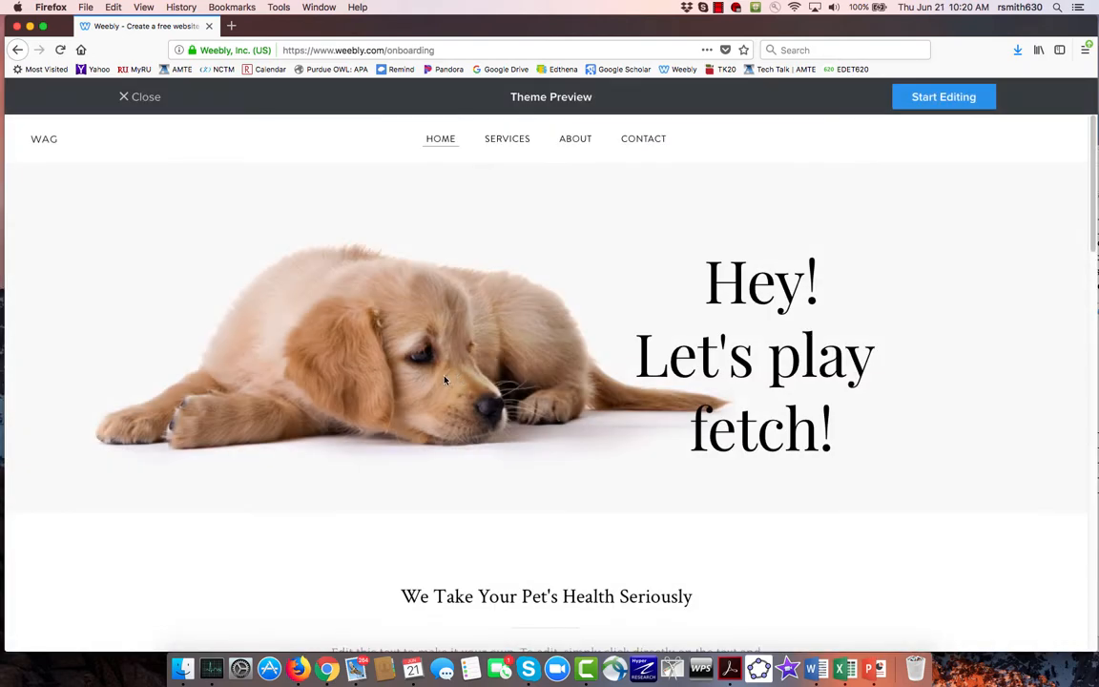
click(962, 103)
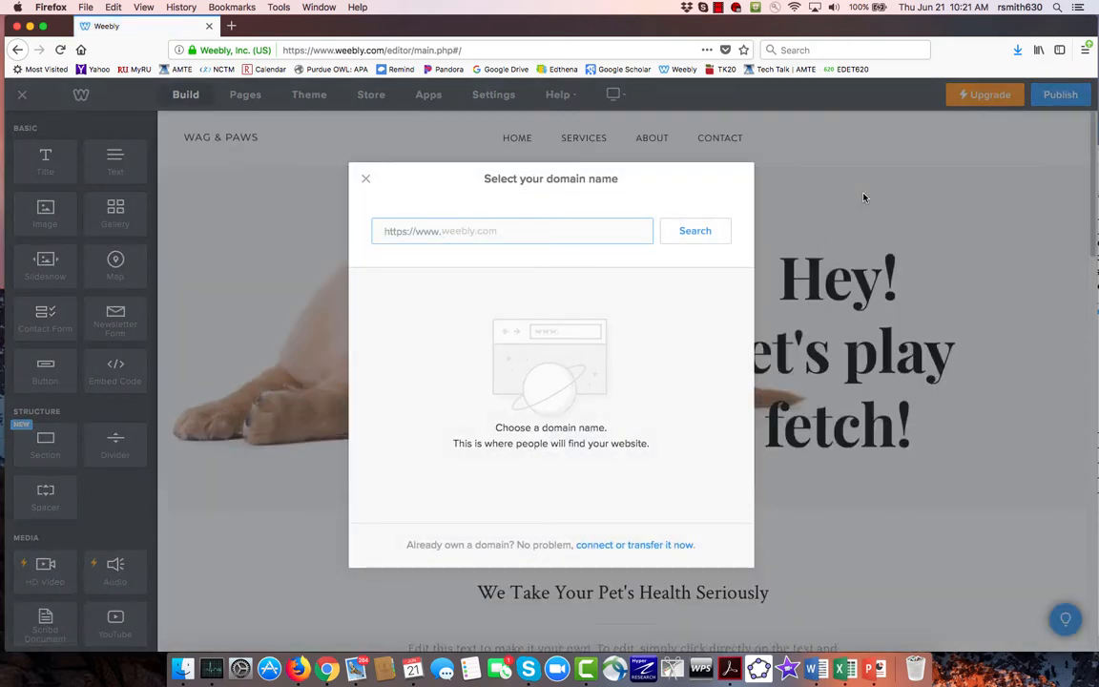
- Search for the domain name 620sample and choose the free subdomain 620sample.weebly.com for the site
text(620sample)
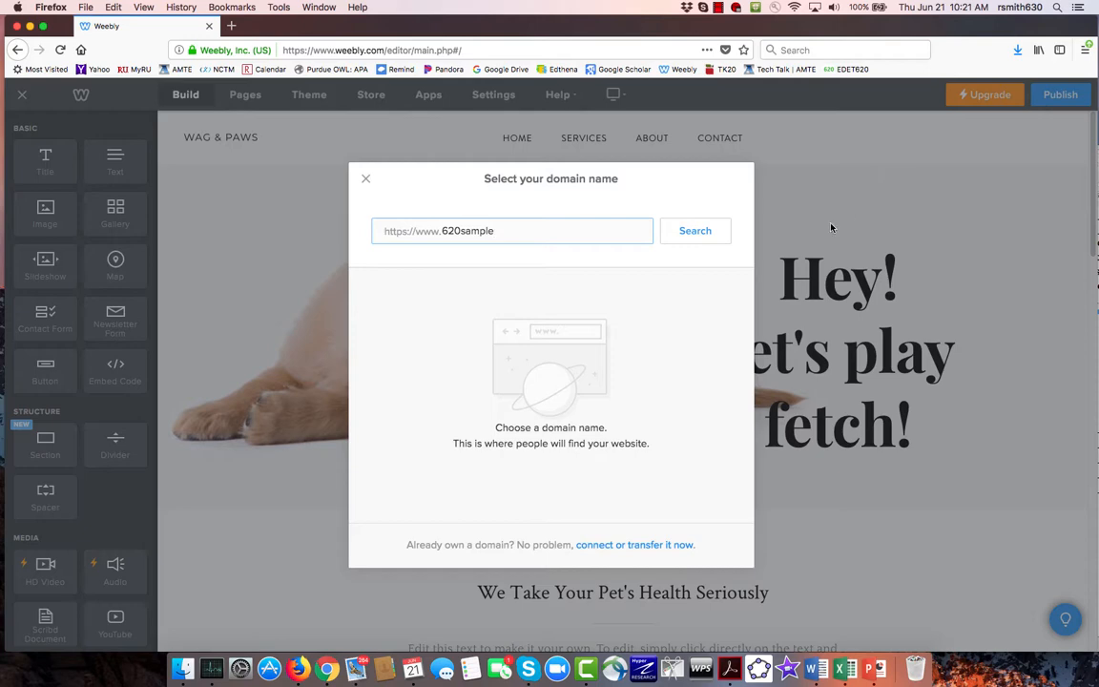
click(706, 235)
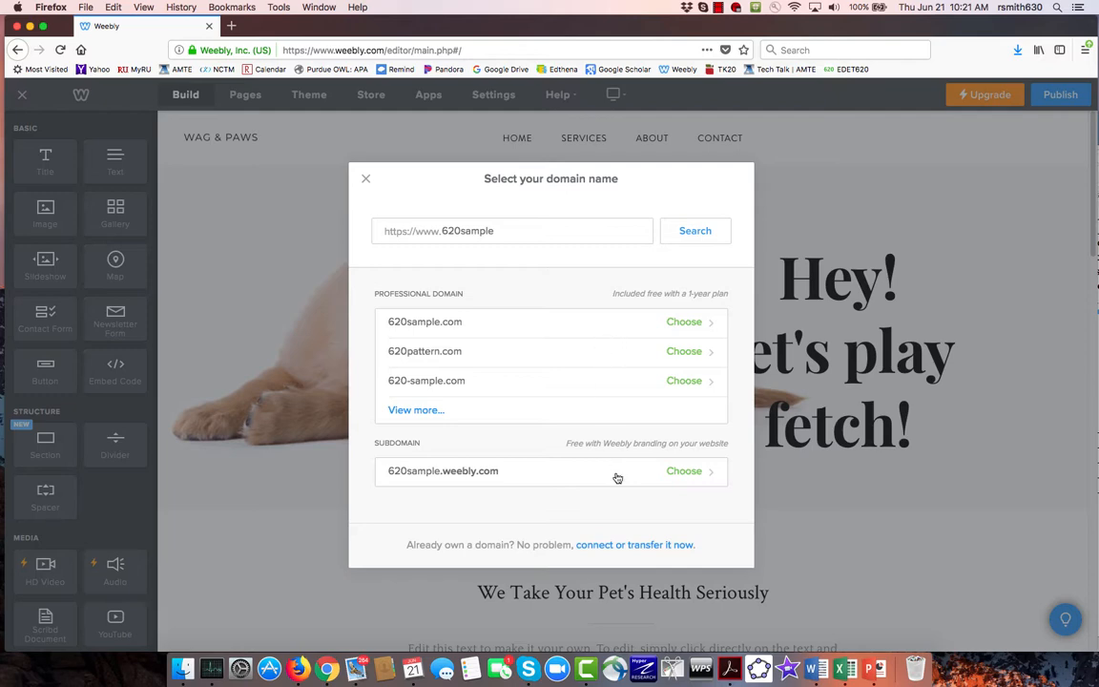
click(686, 475)
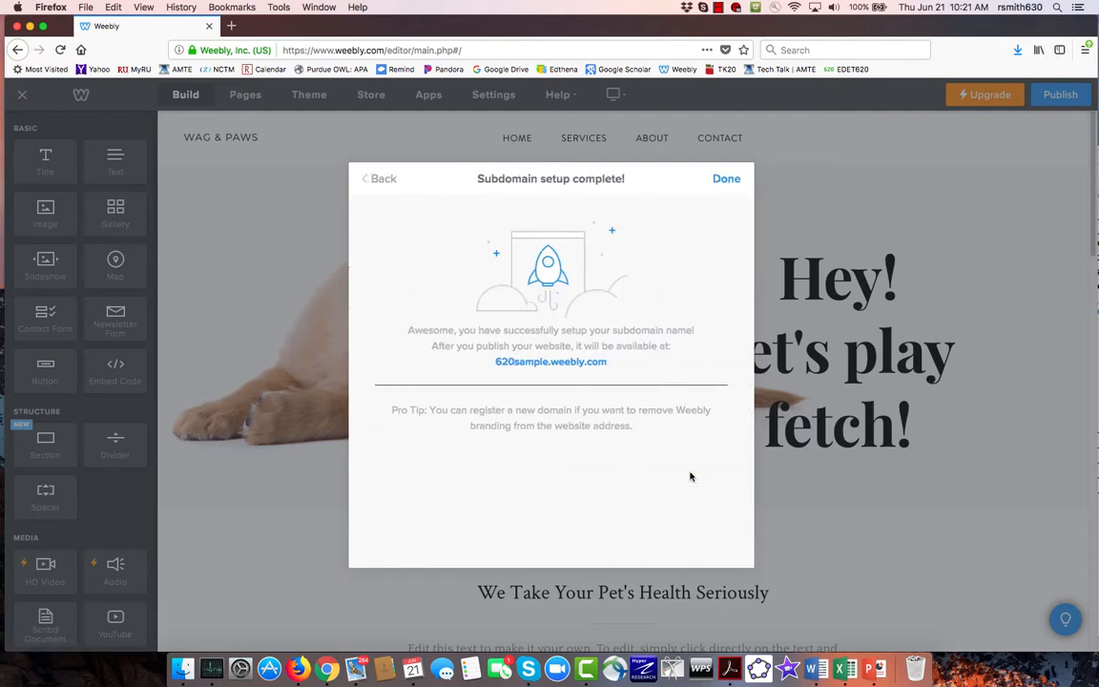
click(728, 178)
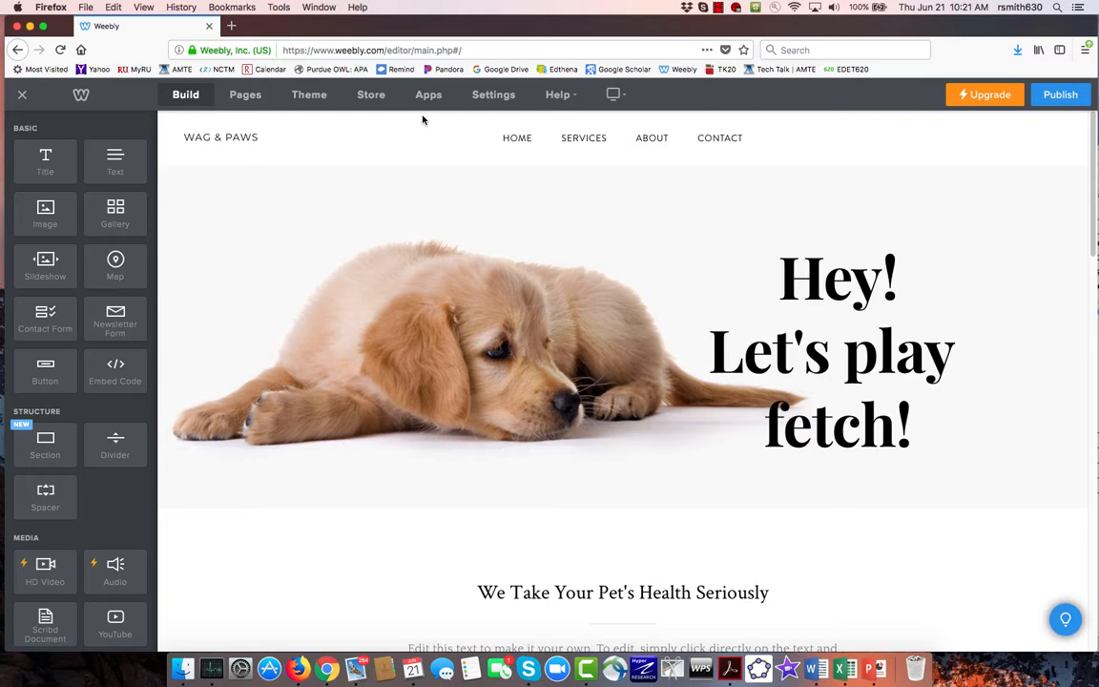
- Delete the Services page from the site
click(251, 99)
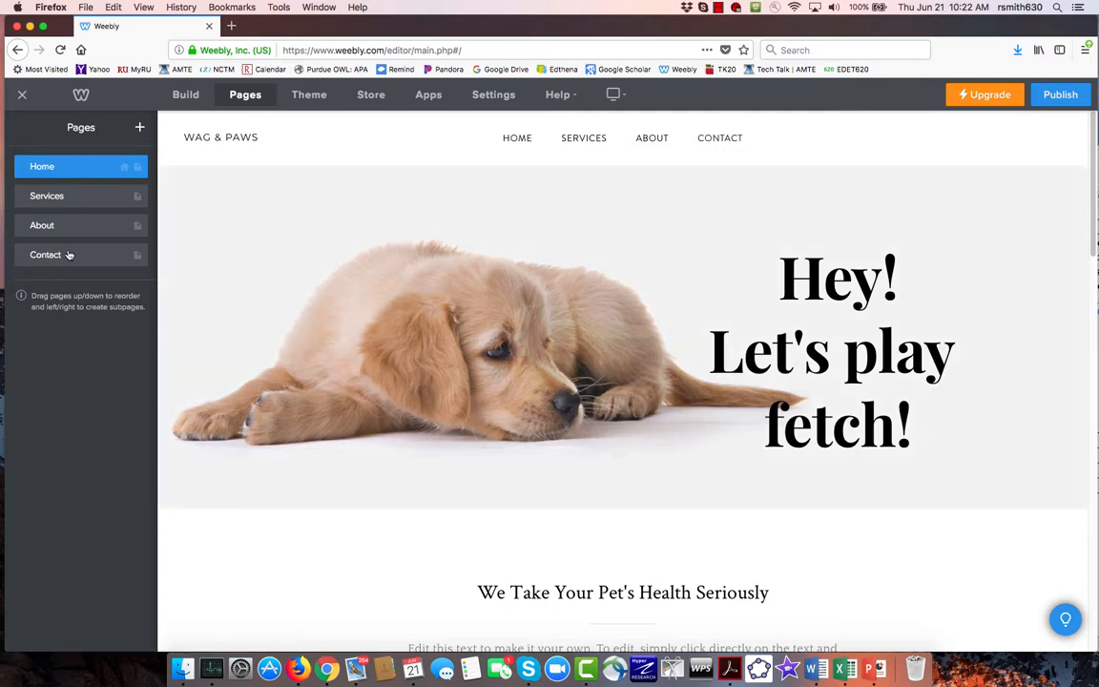
click(96, 197)
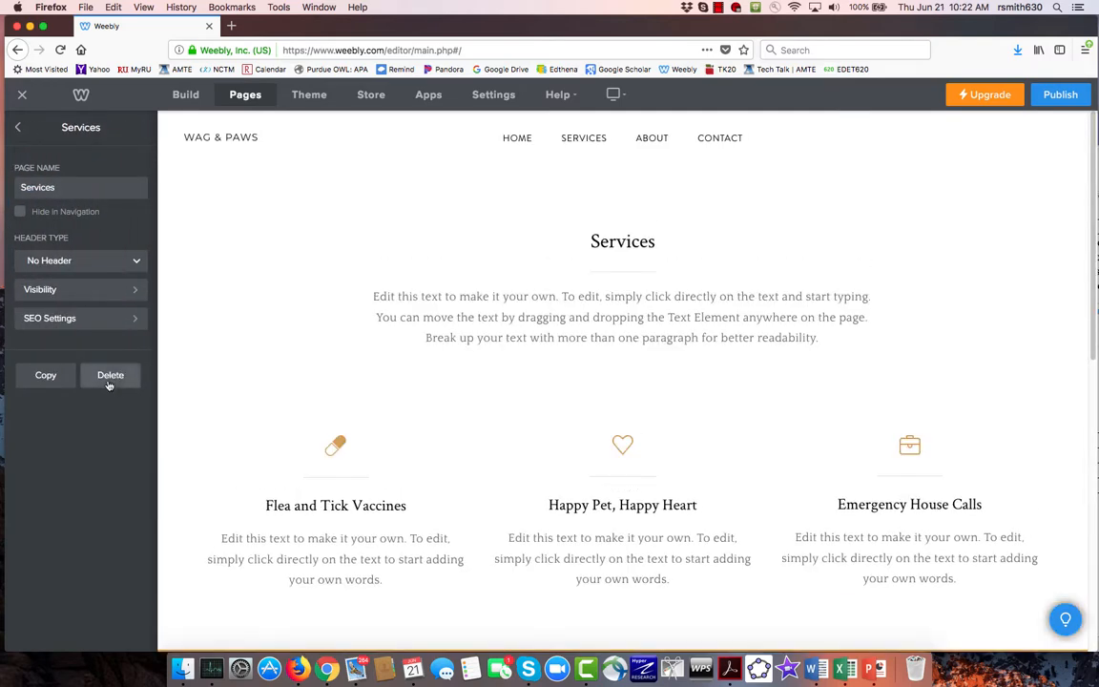
click(110, 377)
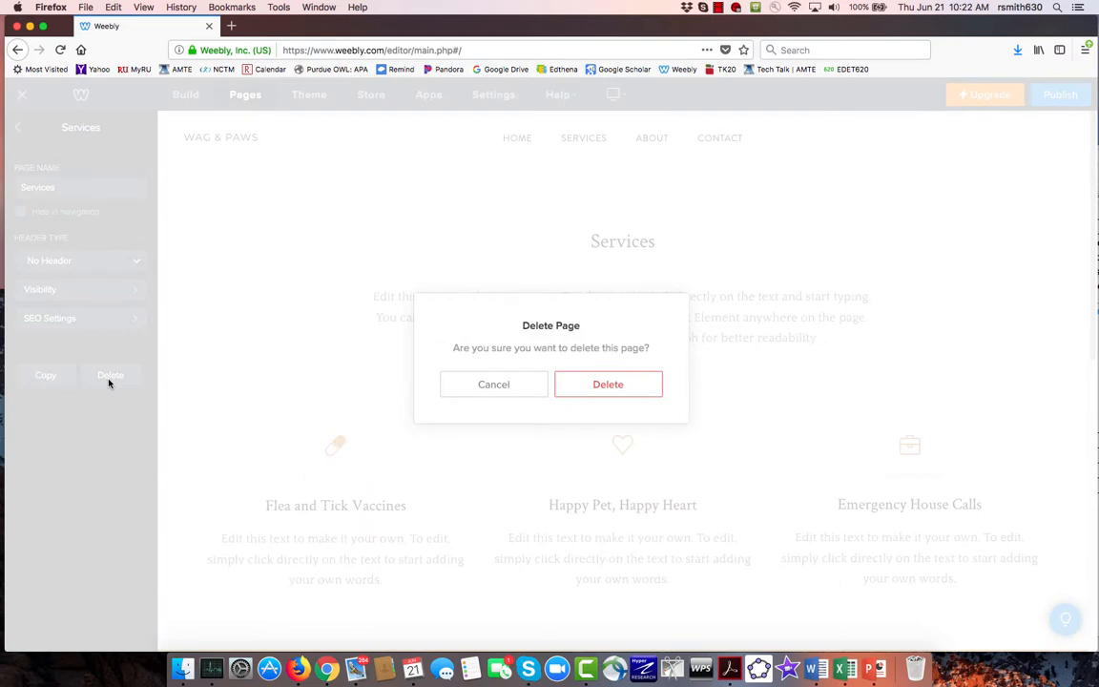
click(604, 384)
- Delete the About and Contact pages, leaving only the Home page
click(69, 198)
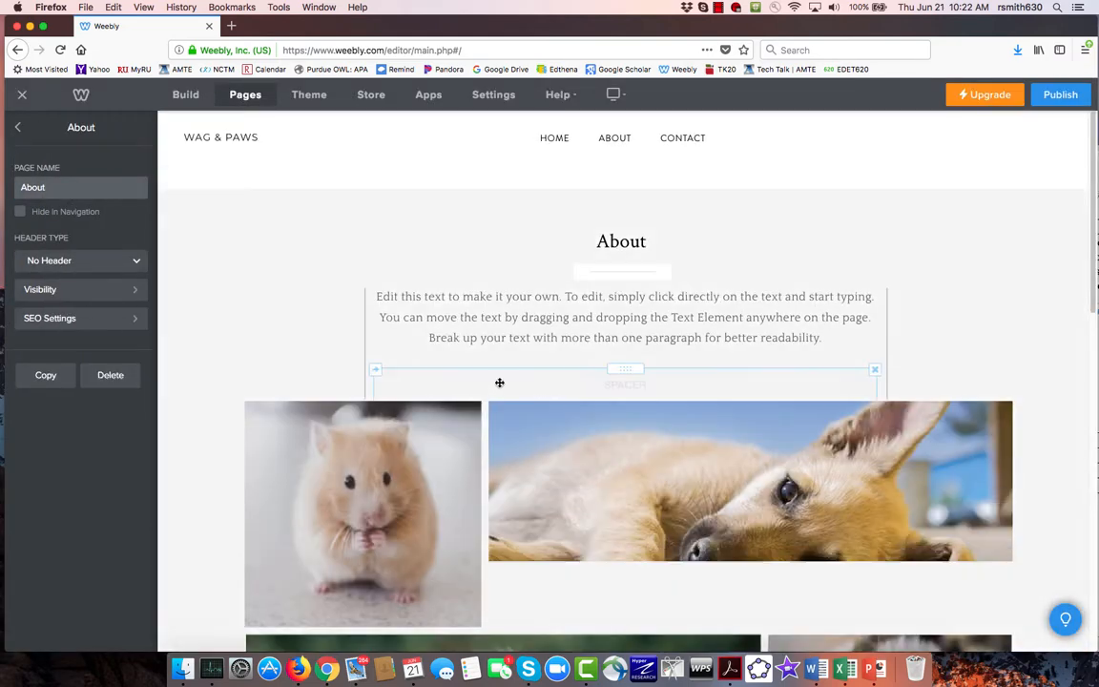
click(110, 375)
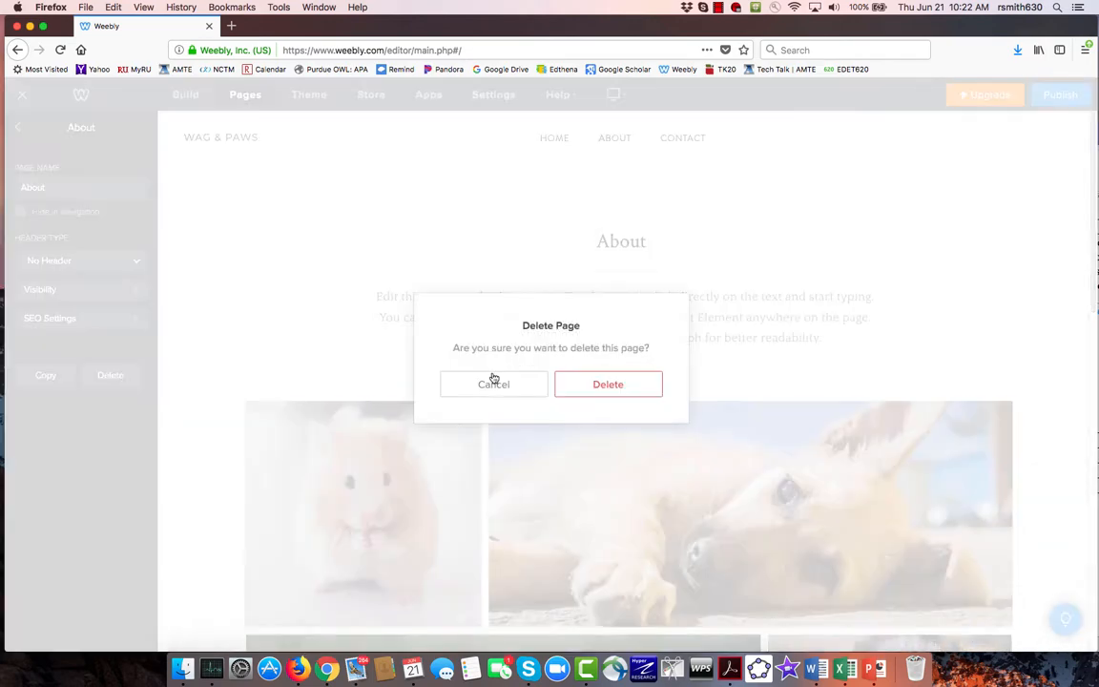
click(604, 384)
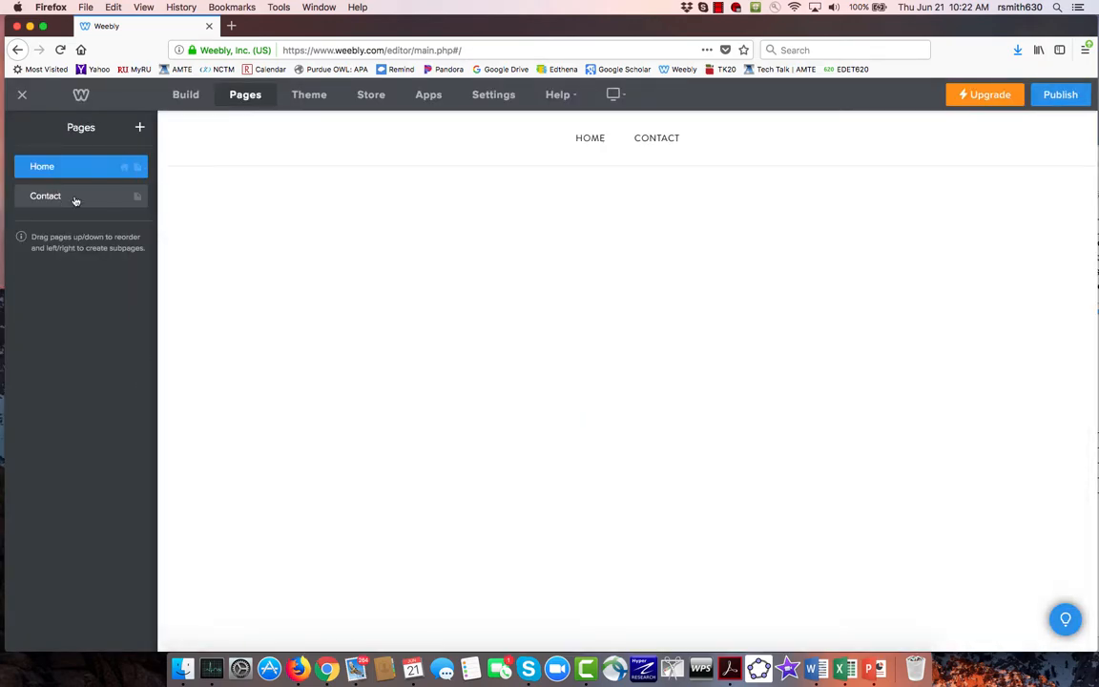
click(77, 198)
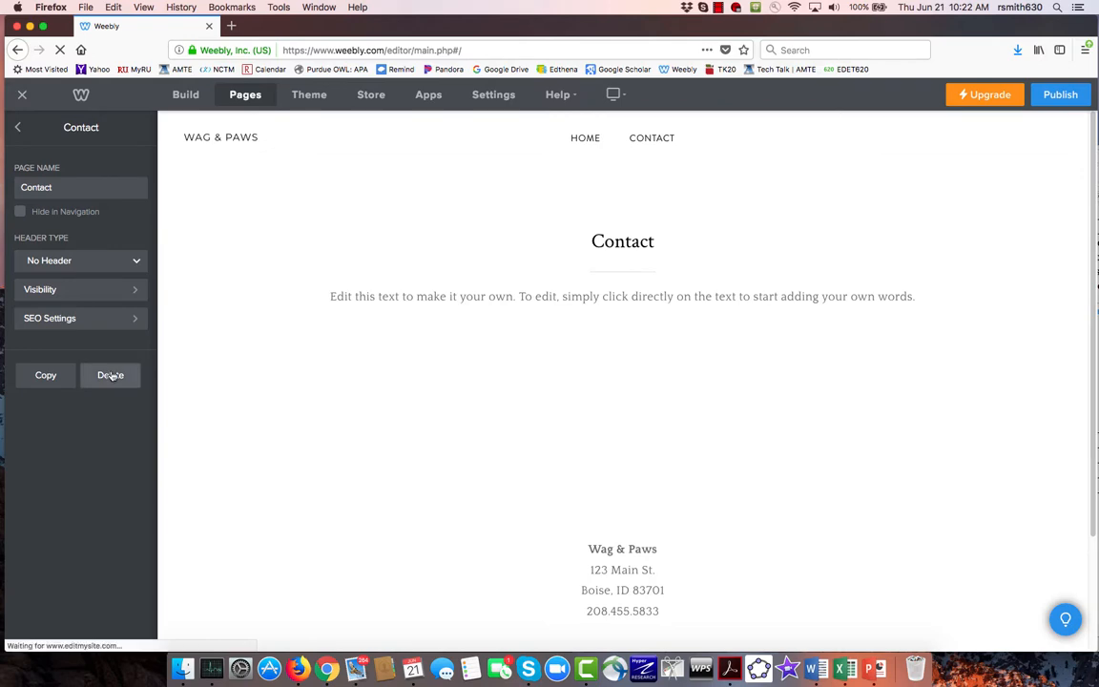
click(111, 375)
click(611, 387)
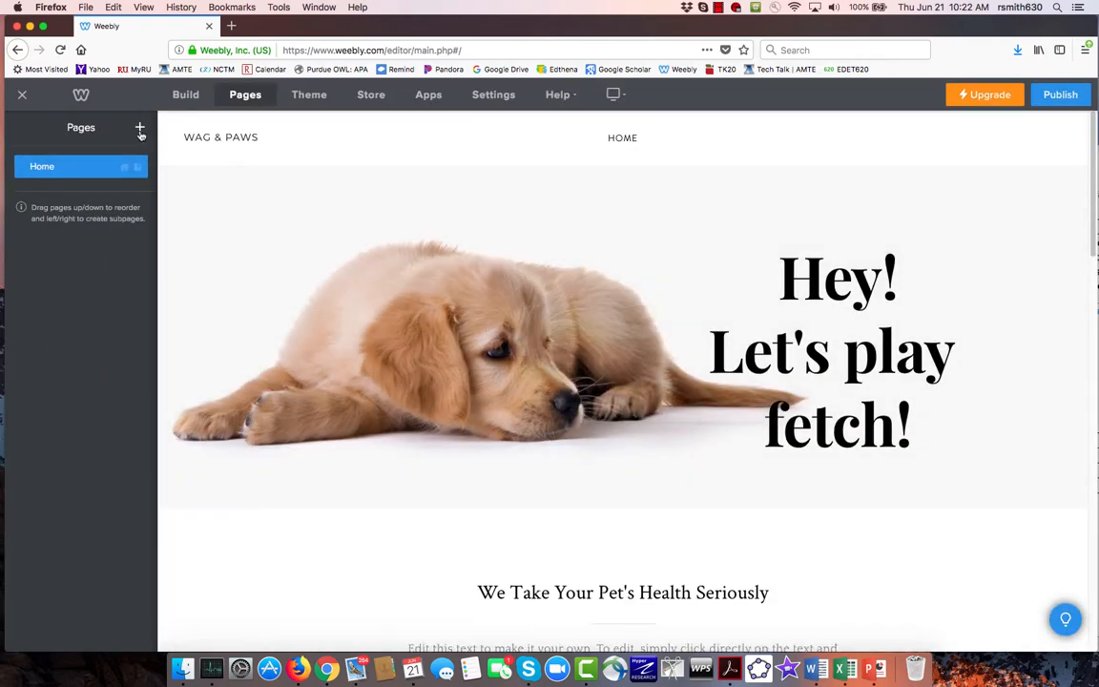
- Add a standard page and examine its header's background types and advanced background settings
click(140, 129)
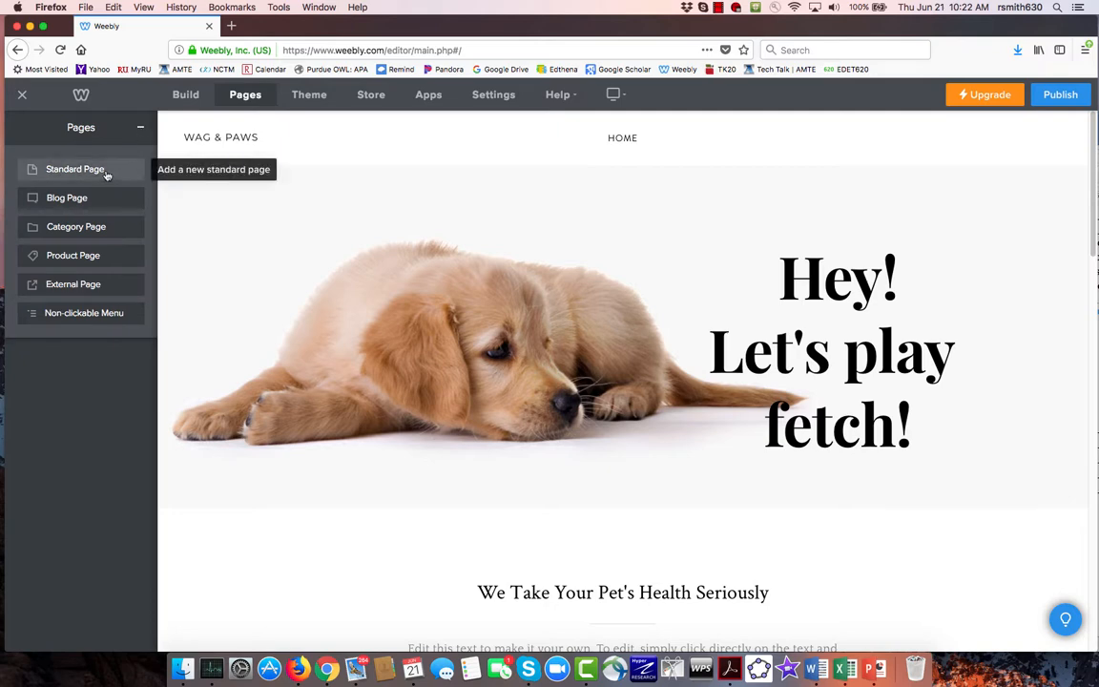
click(77, 170)
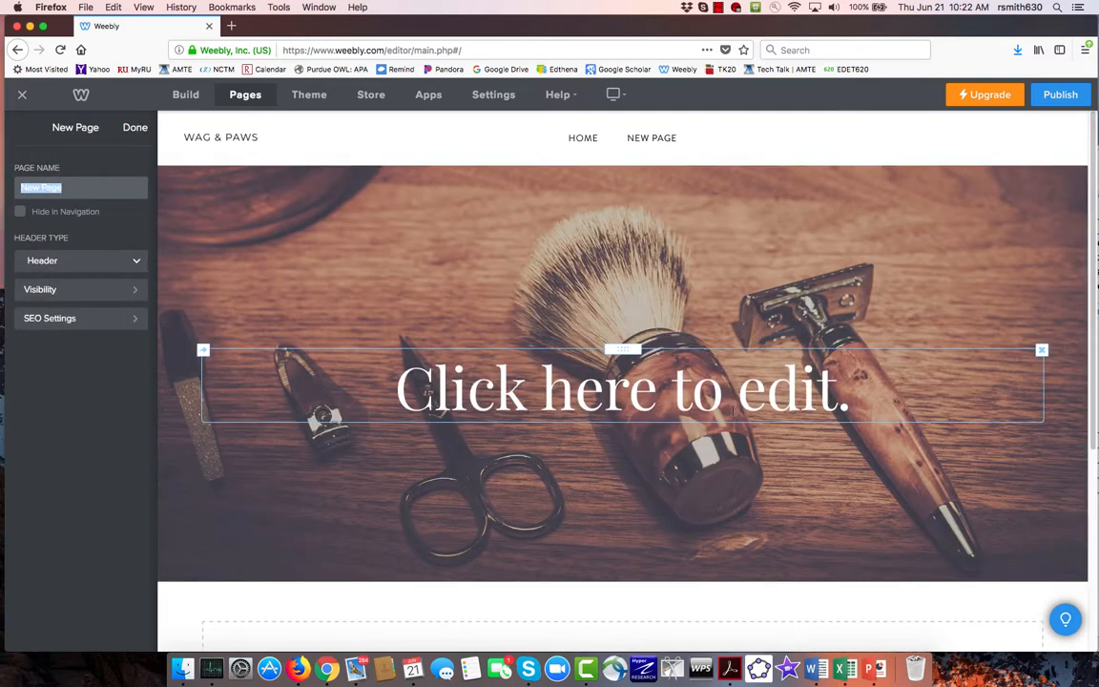
click(850, 513)
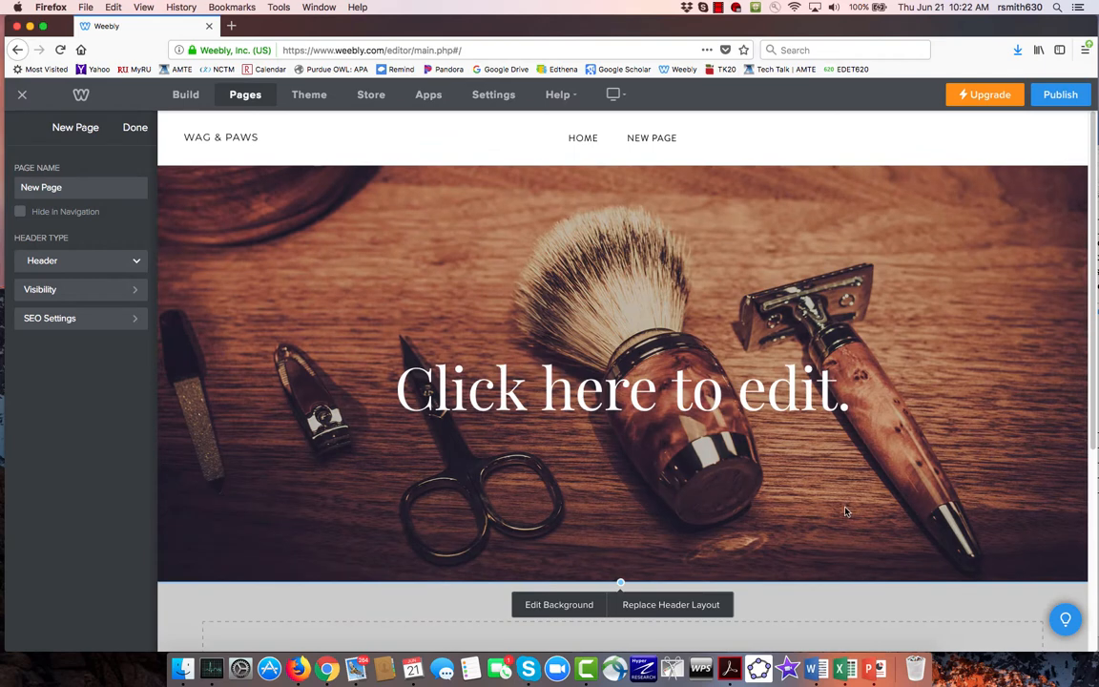
click(559, 604)
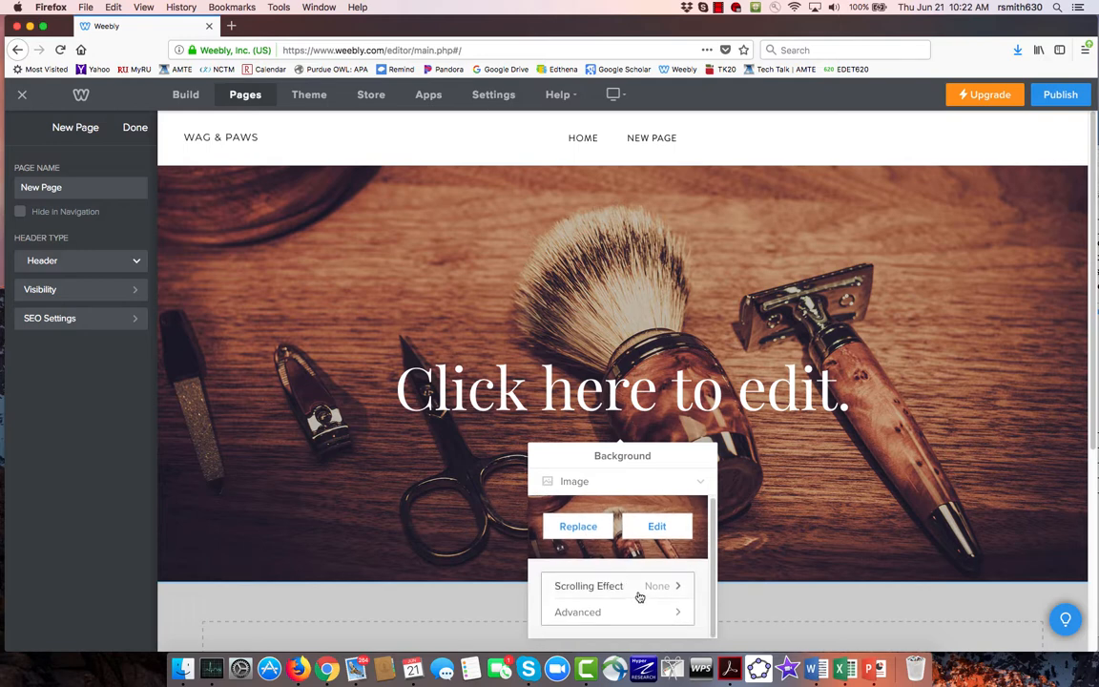
scroll(658, 600, down, 1)
click(673, 604)
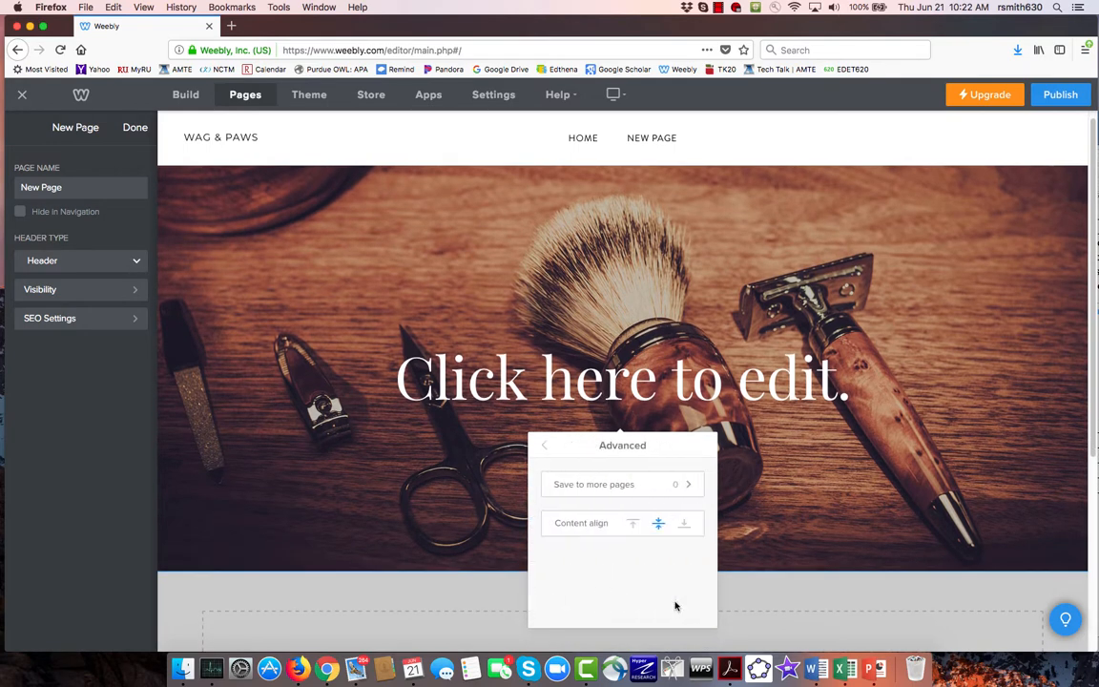
click(544, 446)
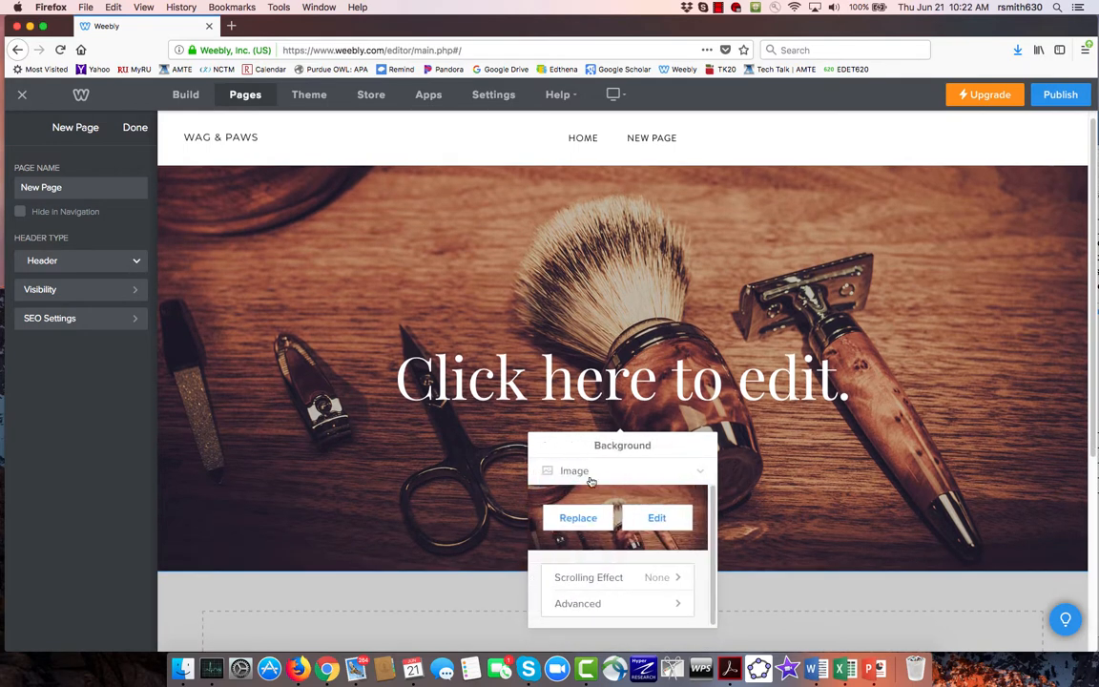
click(704, 477)
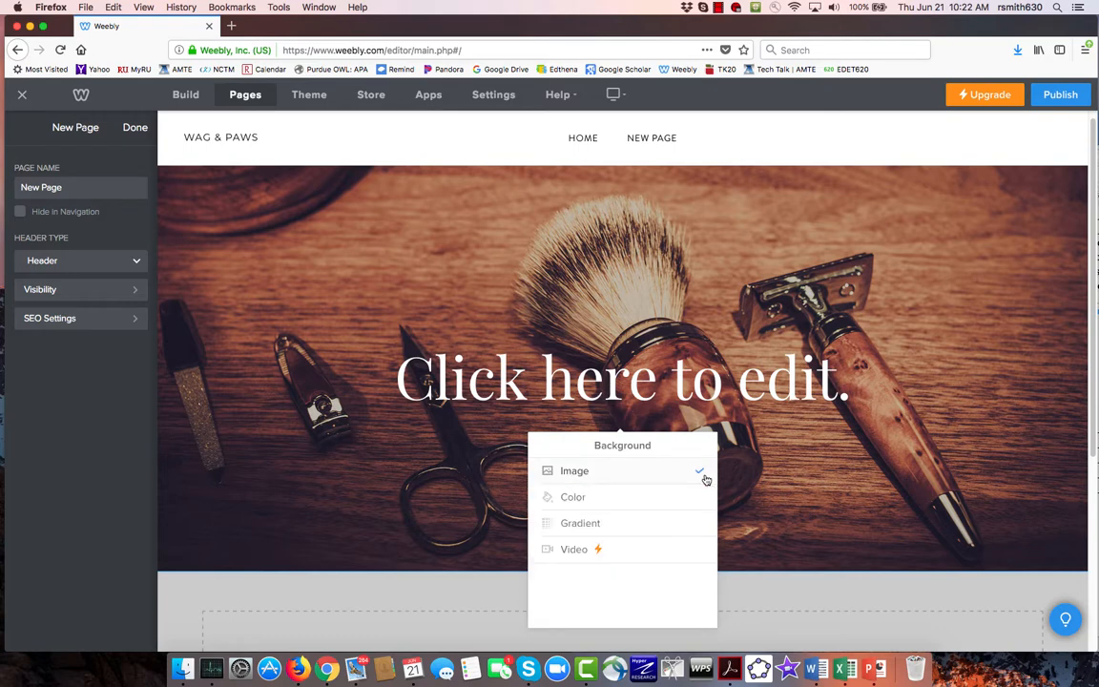
click(779, 423)
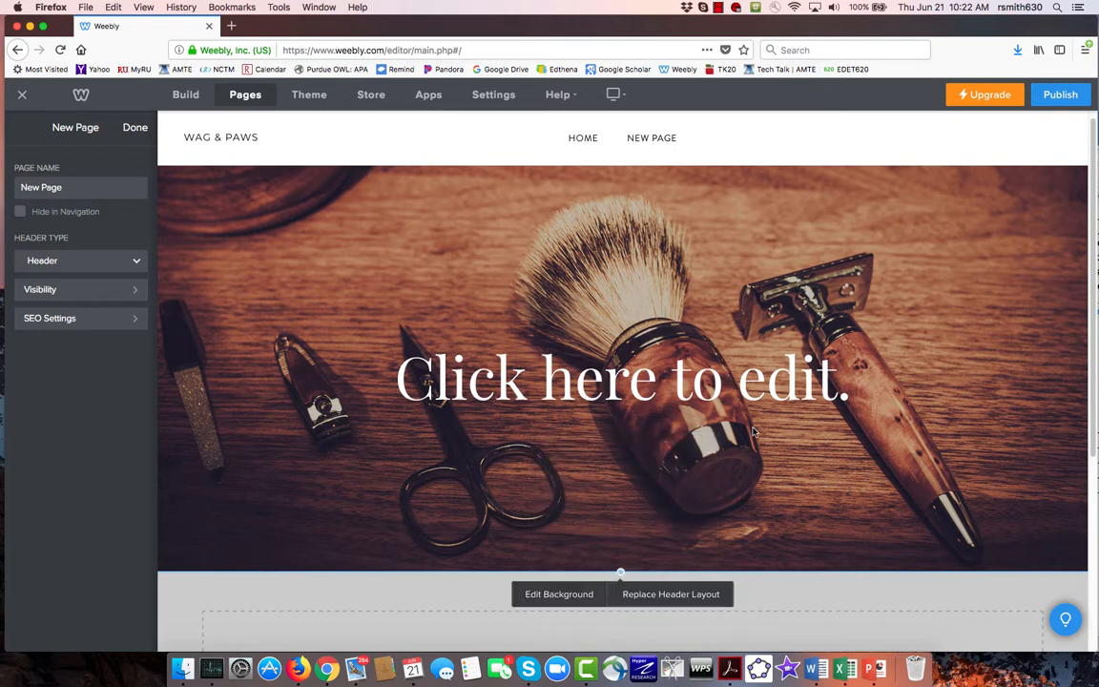
- Replace the new page's header layout with the blue Simply Magnificent layout, save it and finish the page settings
click(710, 601)
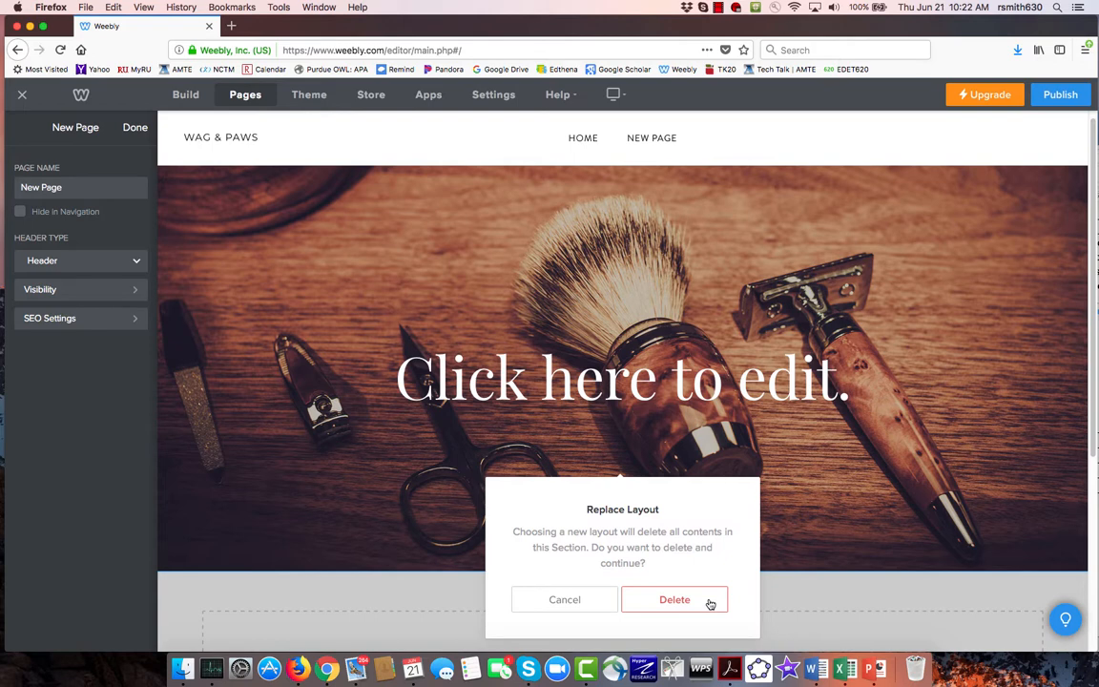
click(709, 602)
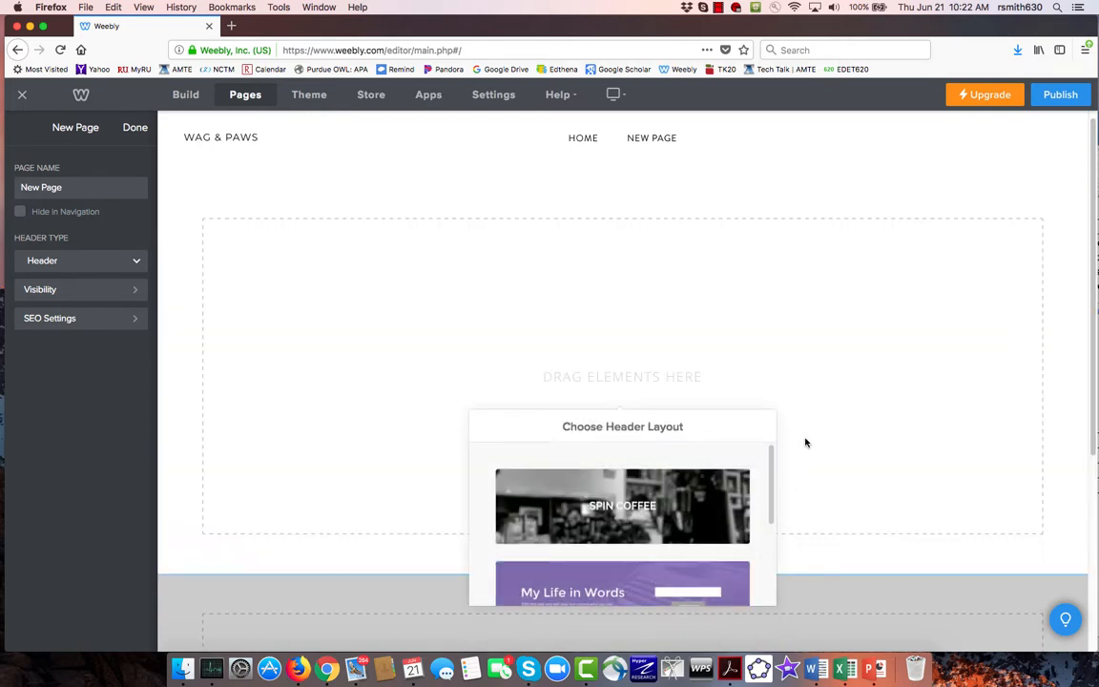
drag(775, 482, 775, 577)
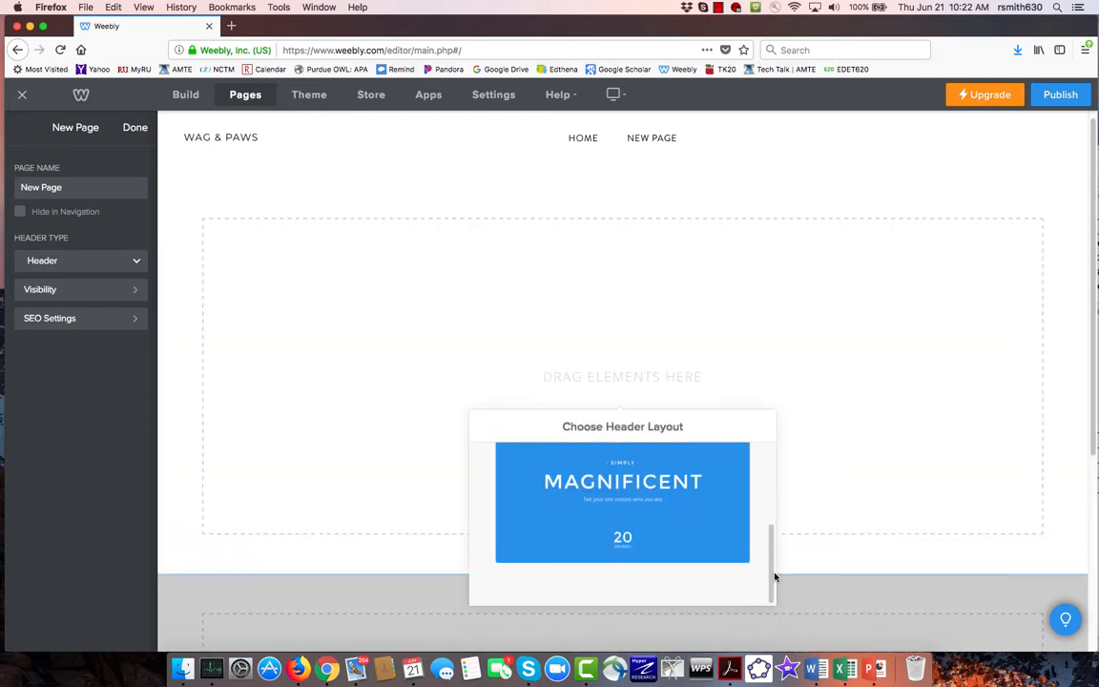
click(703, 545)
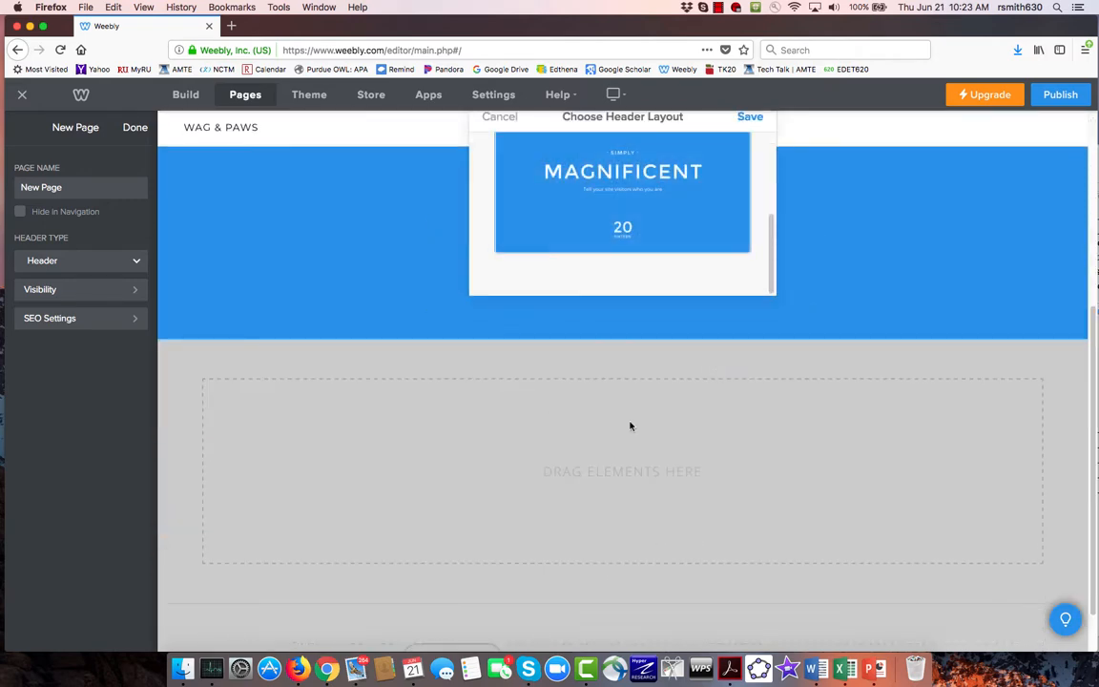
click(756, 120)
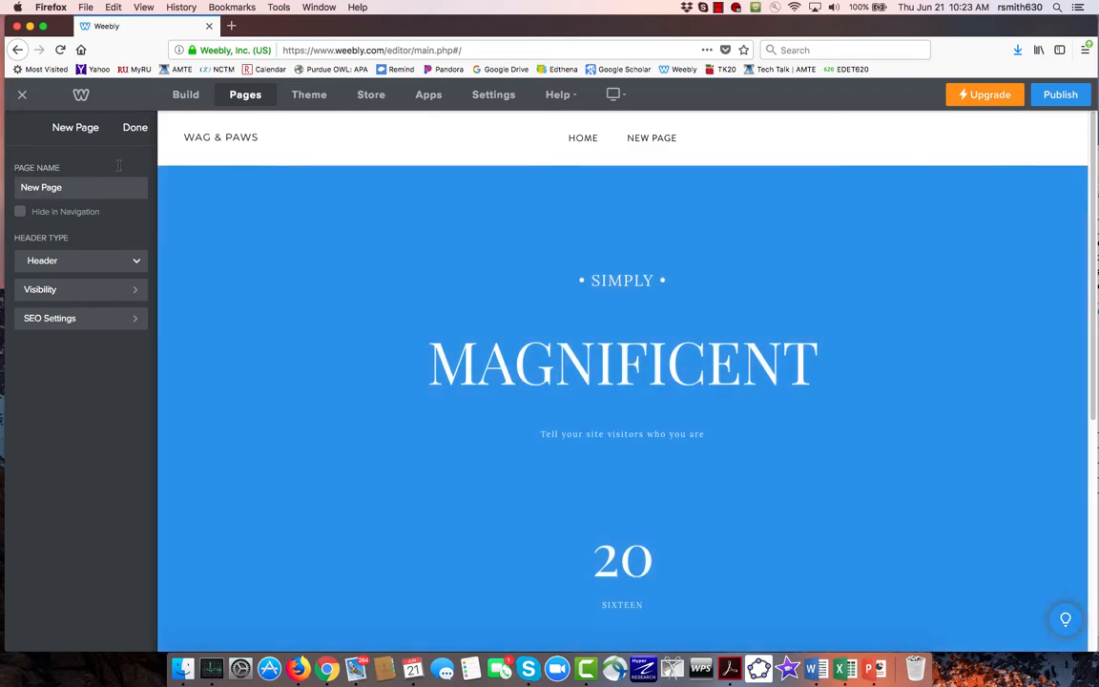
click(134, 127)
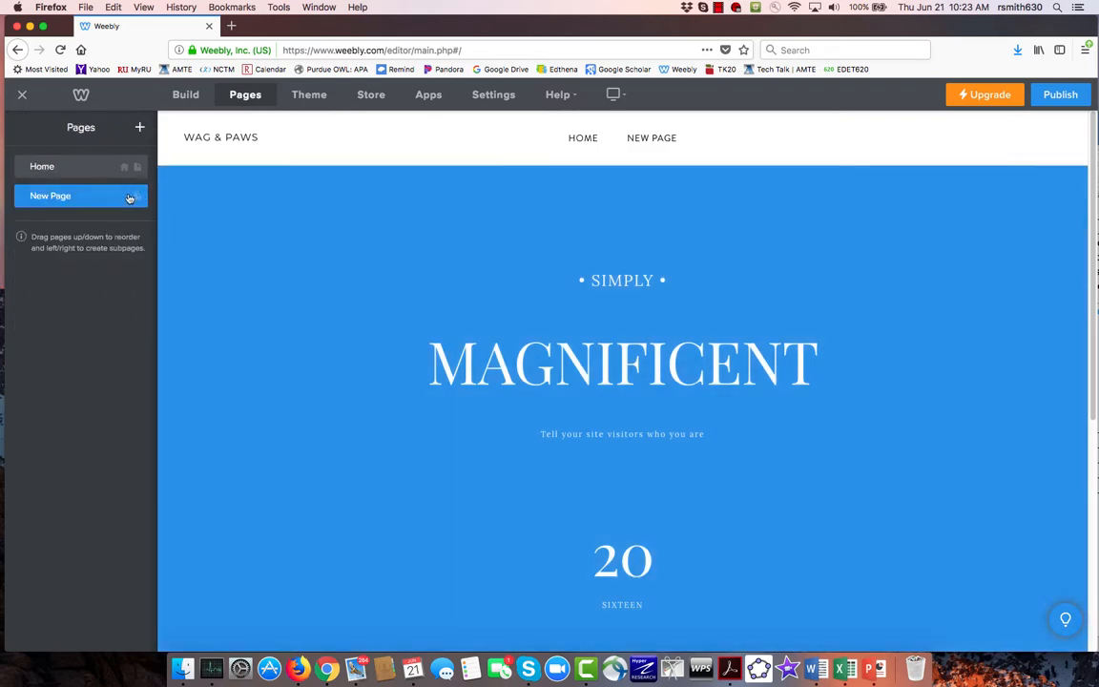
- Delete the page named New Page from the site
click(107, 196)
click(109, 376)
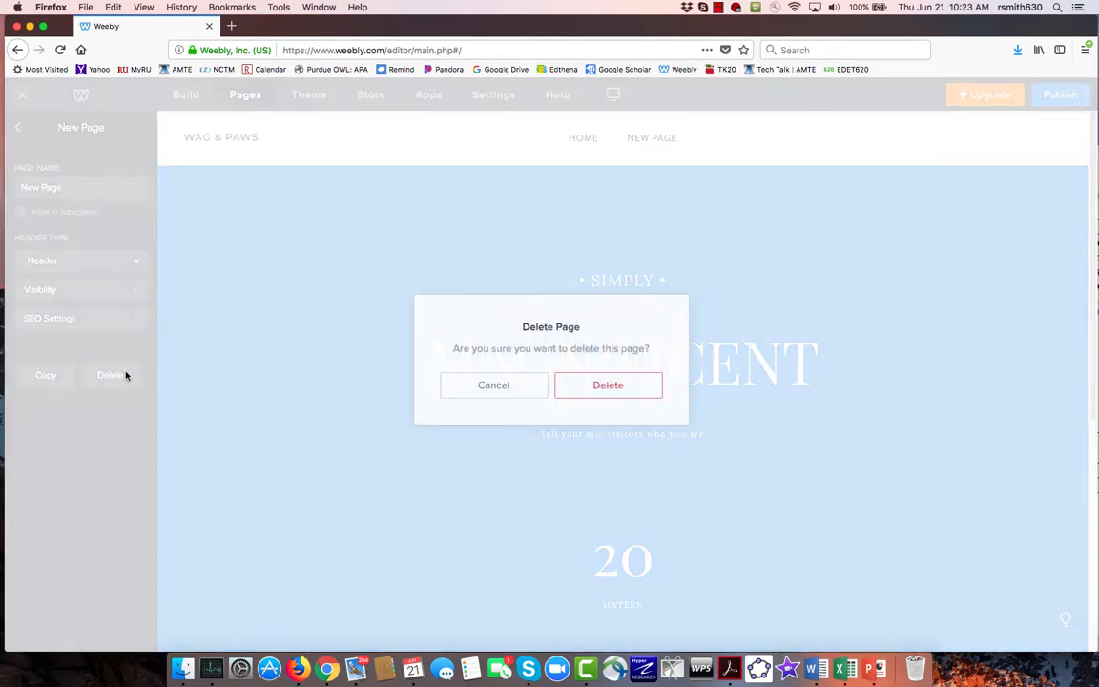
click(607, 384)
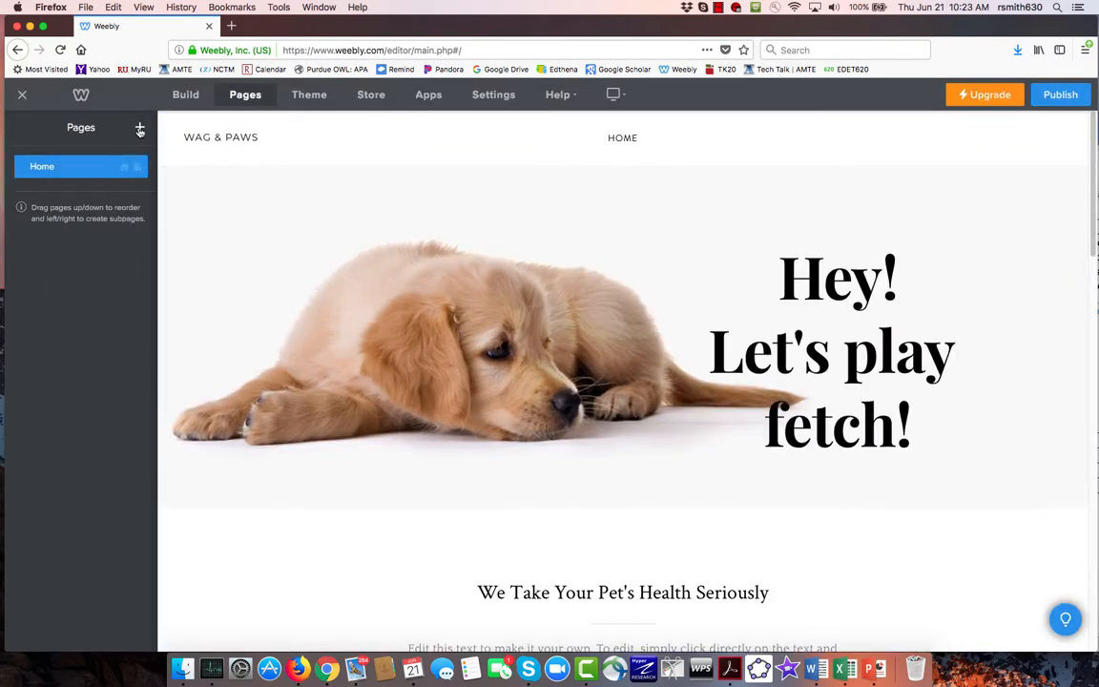
- Add a blog page to the site and look over its default header and content area
click(139, 128)
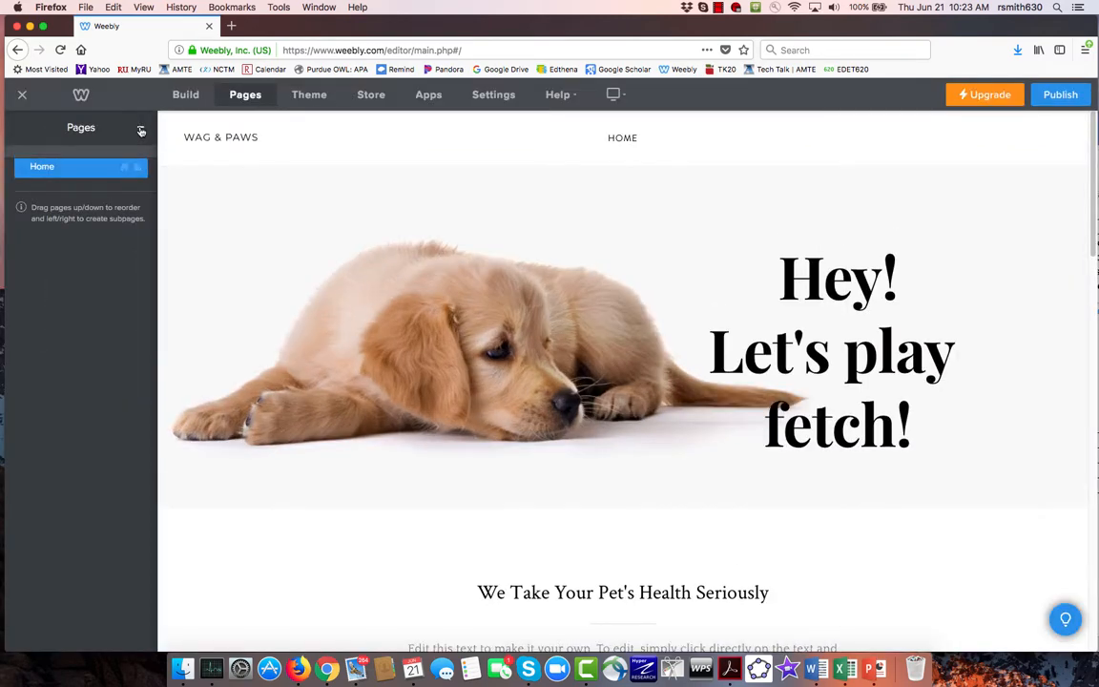
click(90, 205)
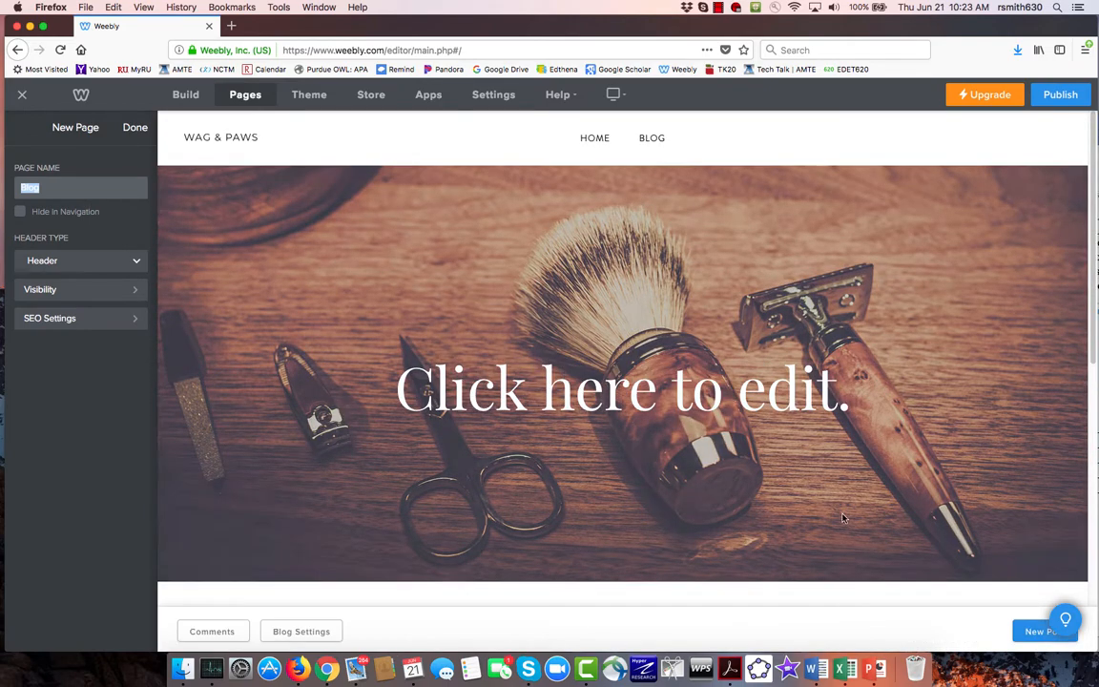
click(790, 518)
scroll(791, 521, down, 3)
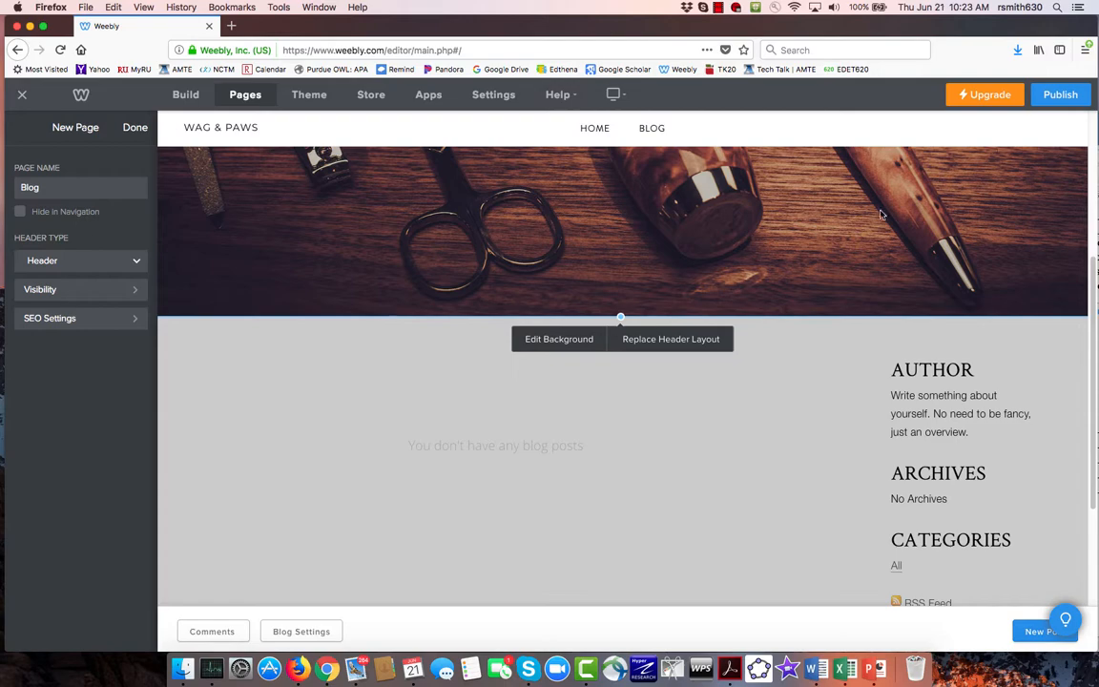
scroll(333, 430, up, 5)
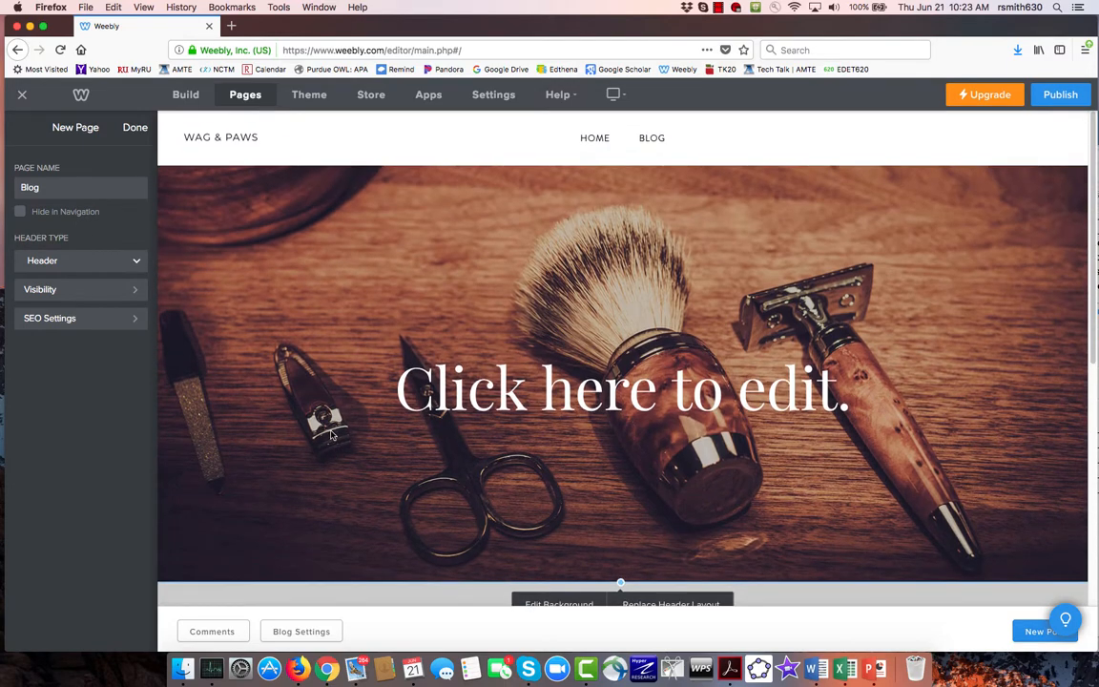
right_click(334, 430)
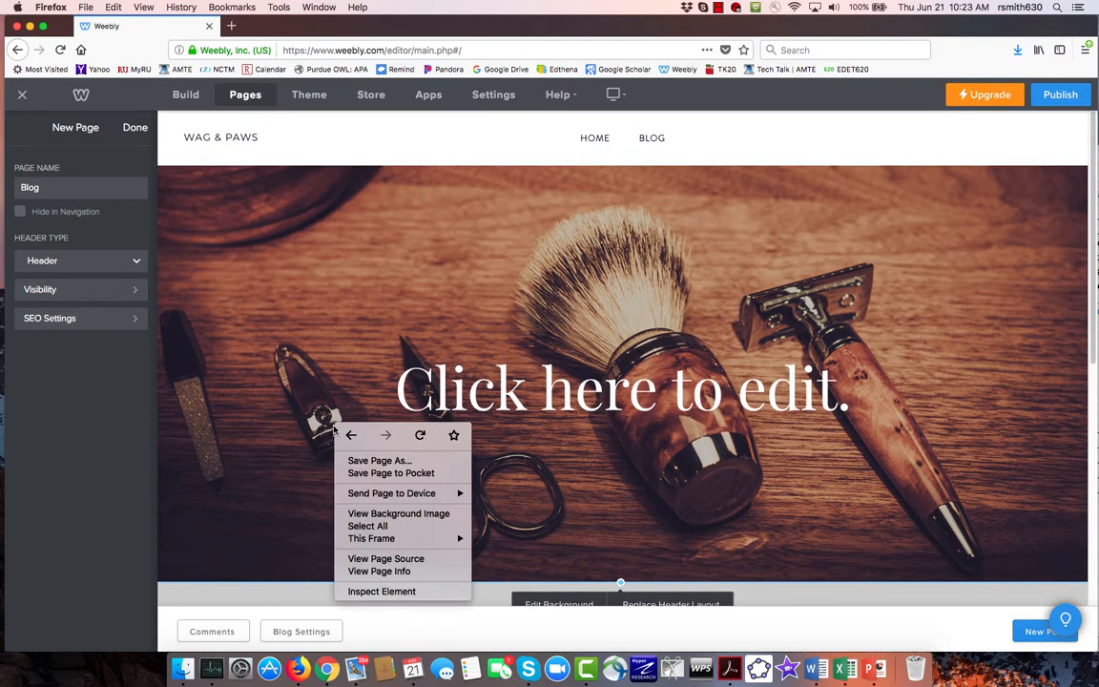
click(322, 421)
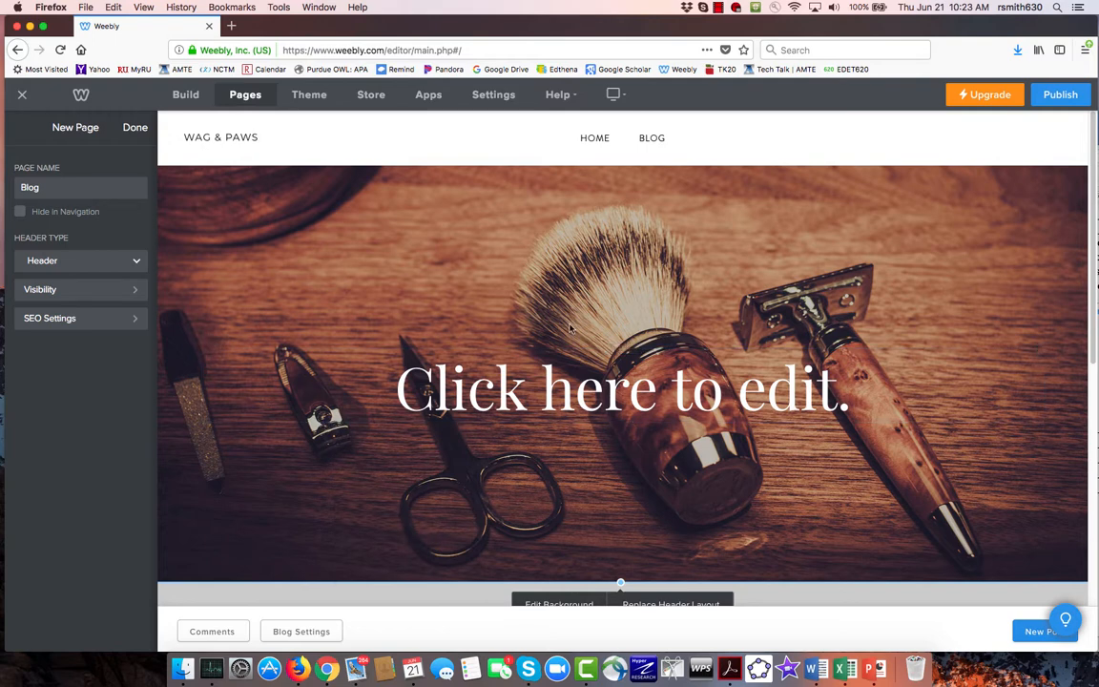
- Replace the Blog page's header layout with the red Less is More layout and save it
scroll(707, 541, down, 3)
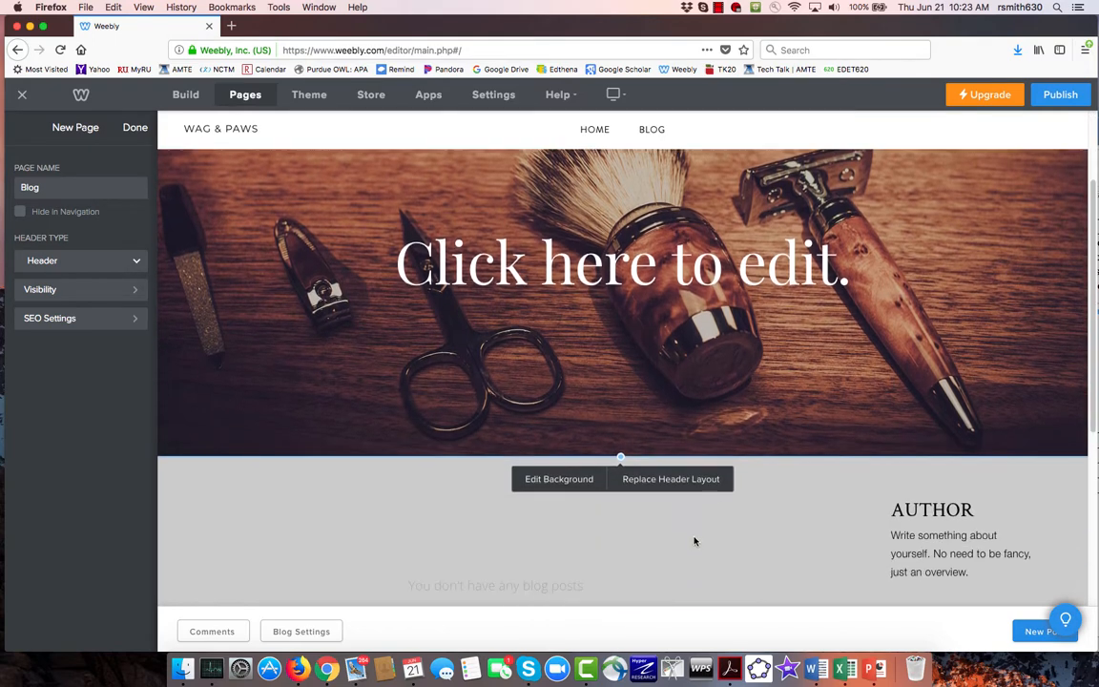
click(633, 479)
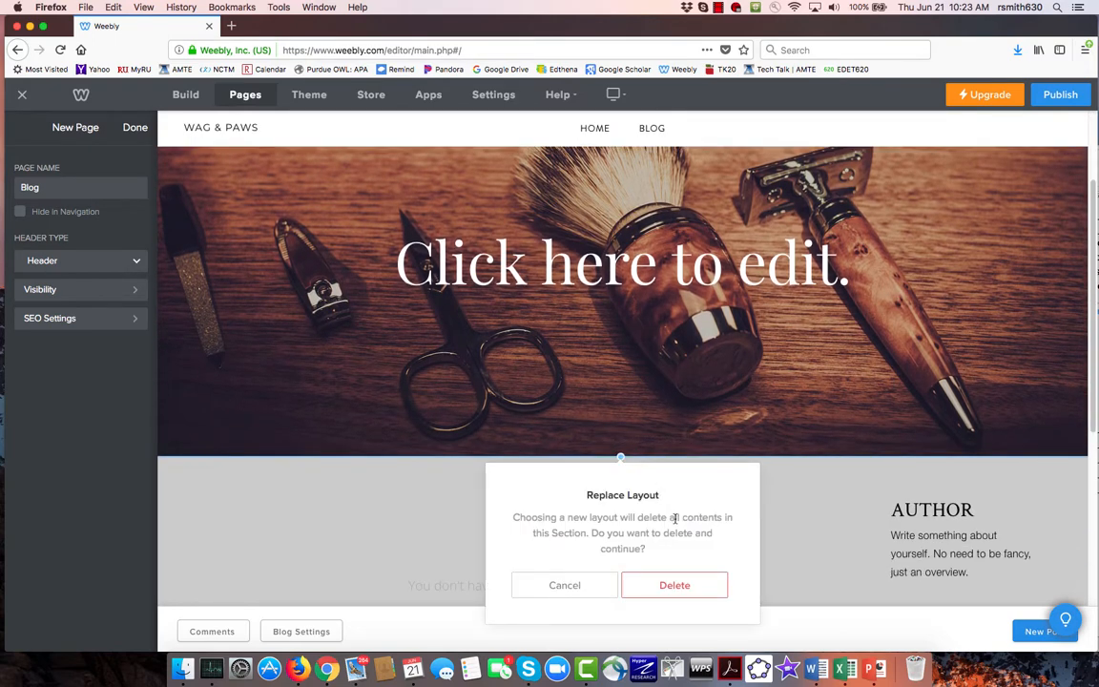
click(674, 586)
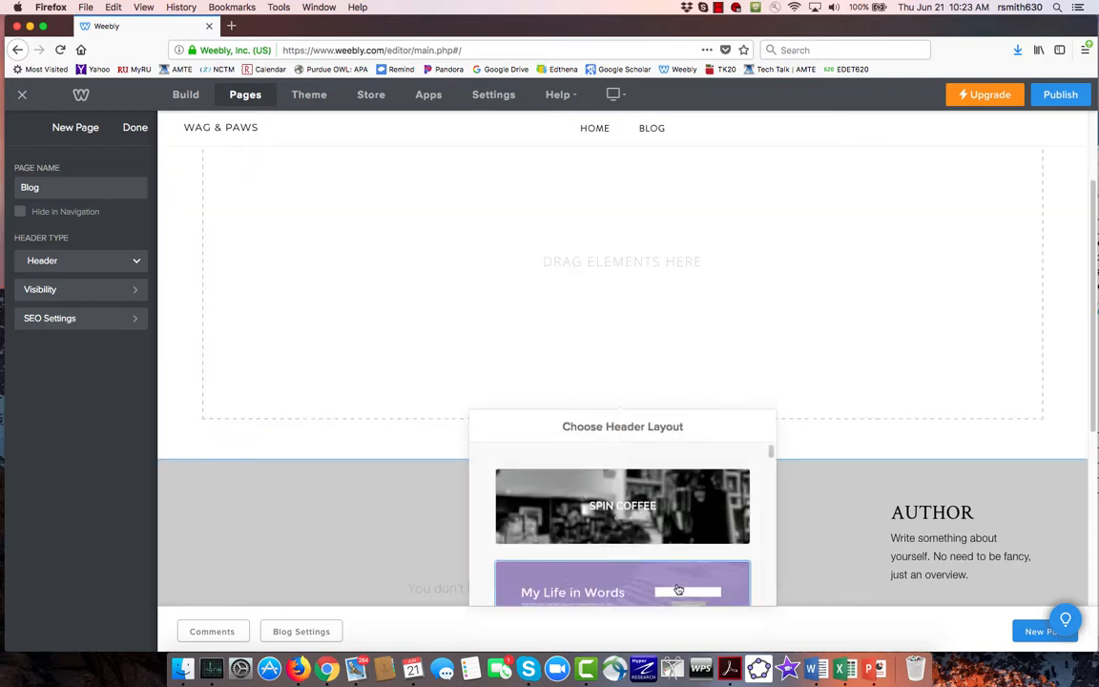
scroll(691, 513, down, 5)
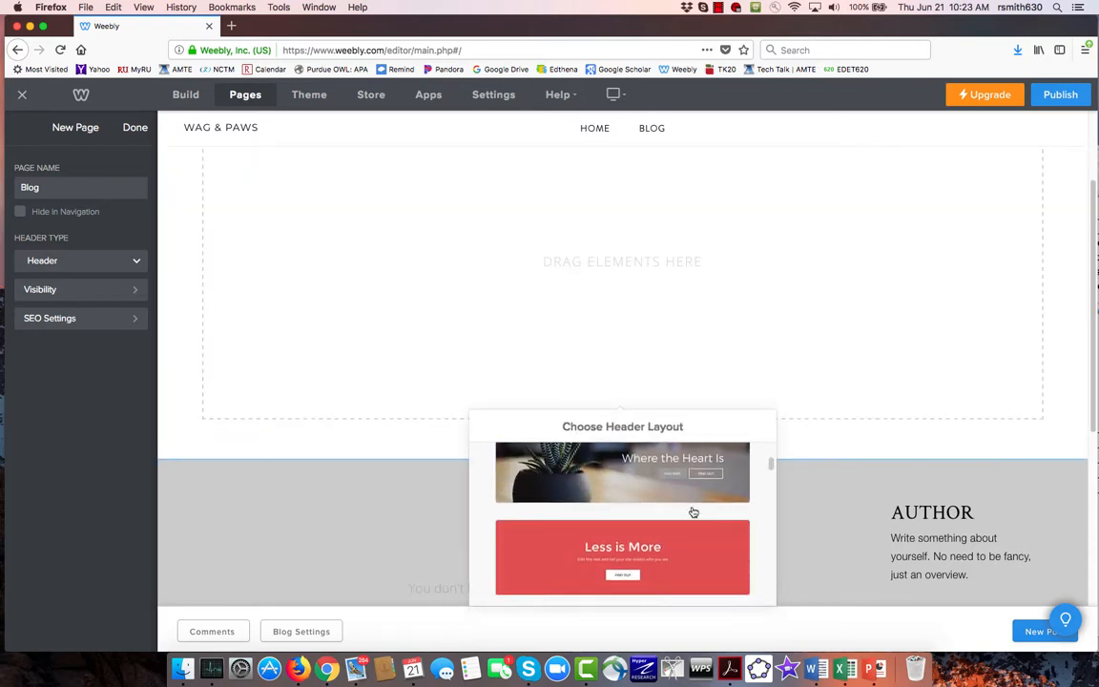
scroll(691, 514, down, 1)
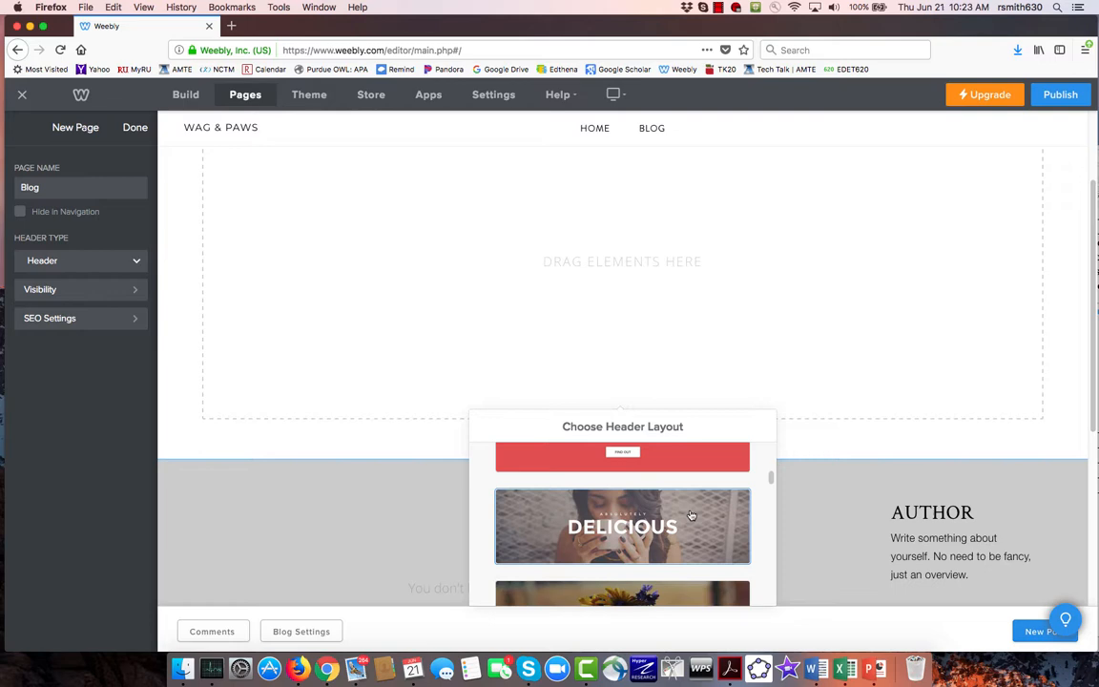
click(700, 456)
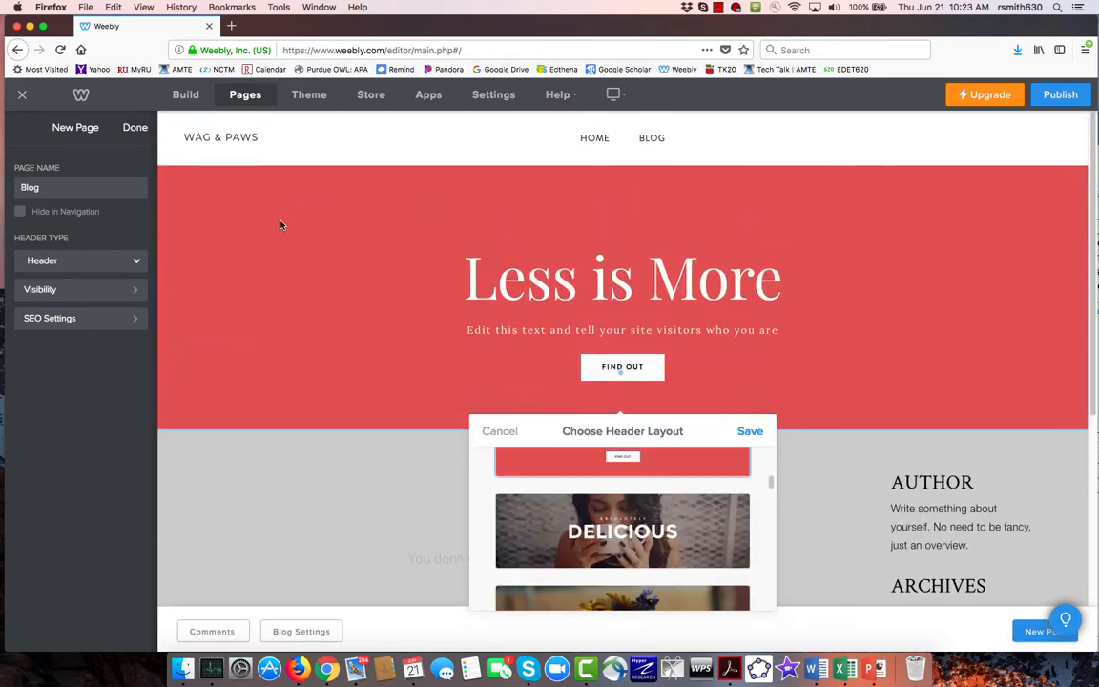
click(749, 433)
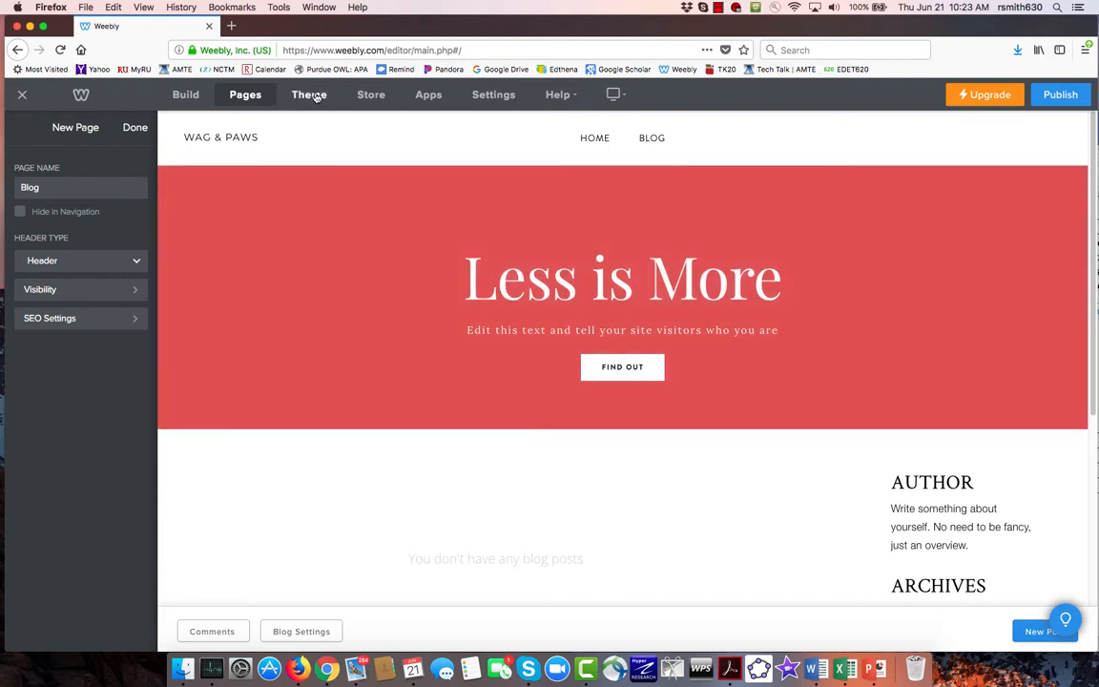
- Browse the Personal category of the theme gallery and choose the Bella Marcel - Unite 2 theme for the site
click(308, 94)
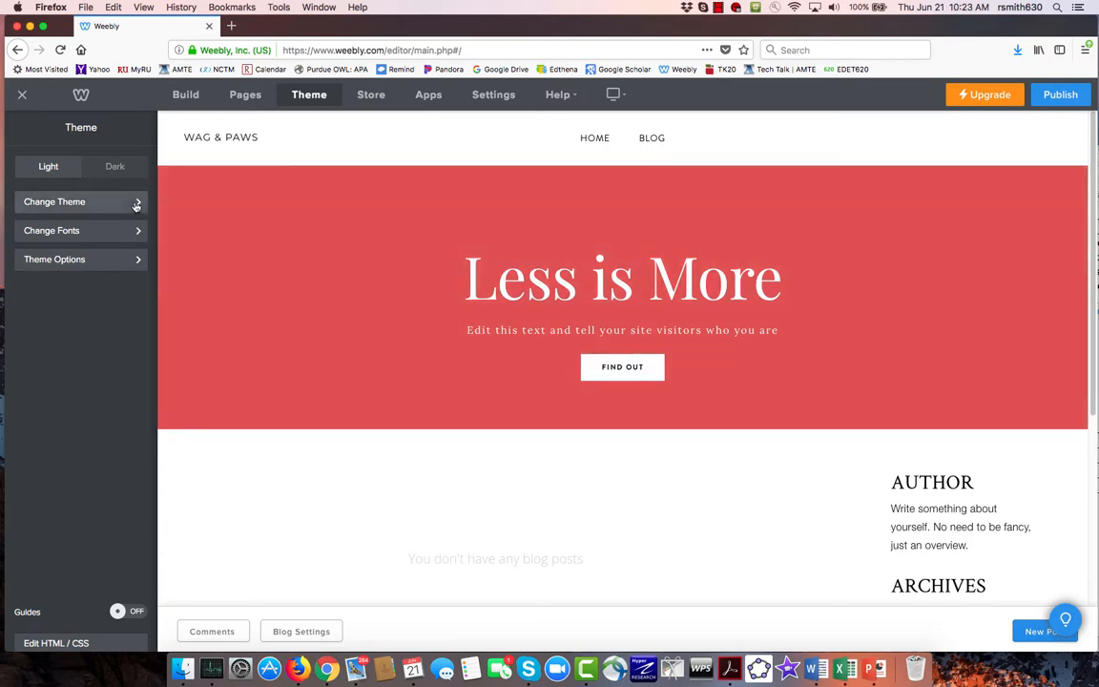
click(135, 204)
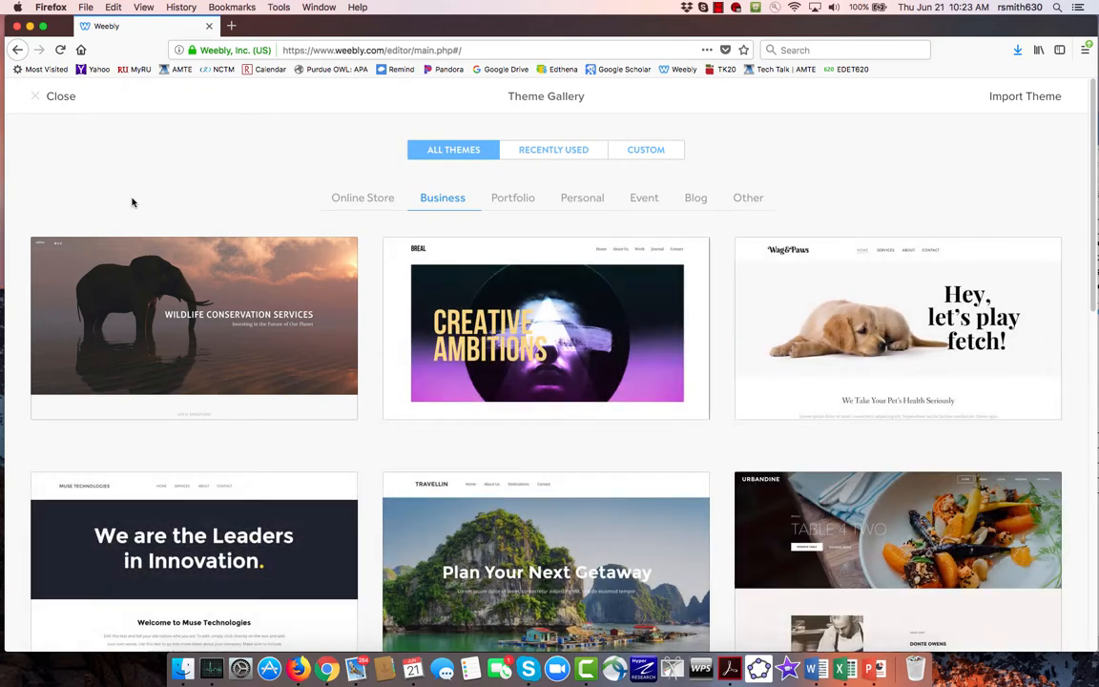
mouse_move(354, 392)
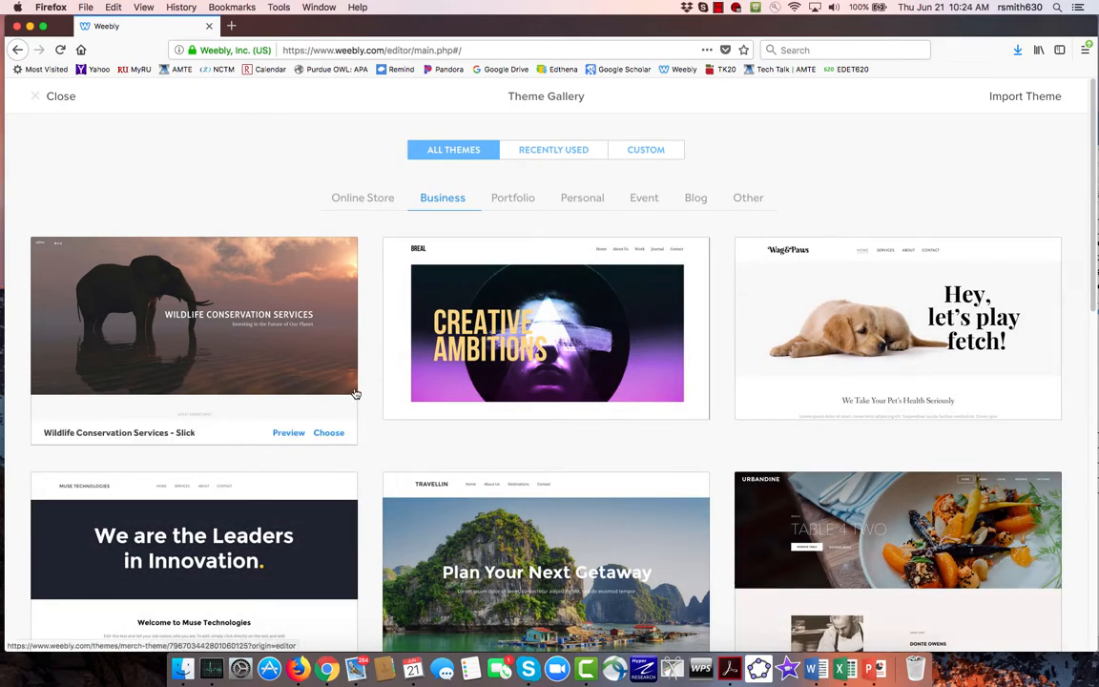
click(576, 207)
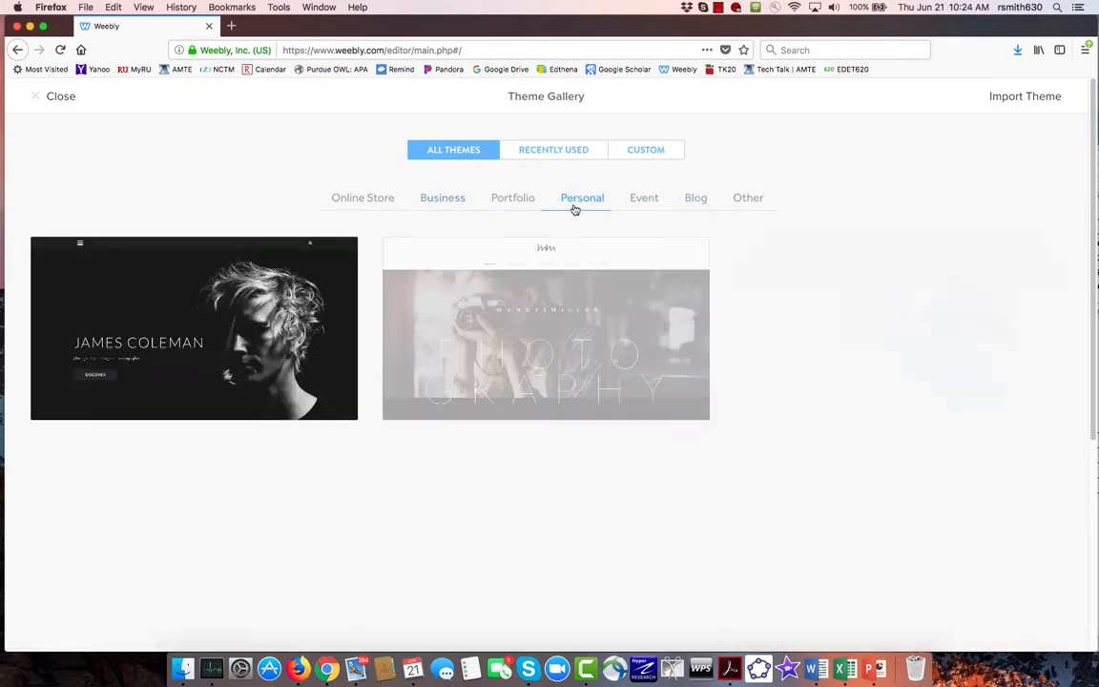
mouse_move(604, 353)
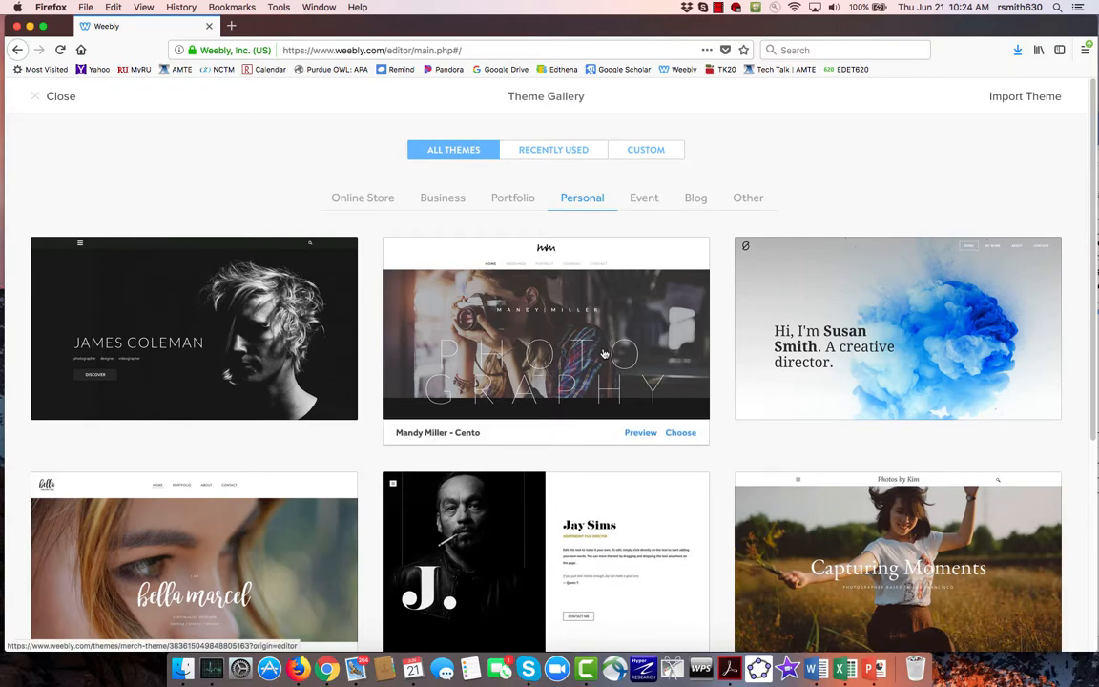
scroll(603, 353, down, 5)
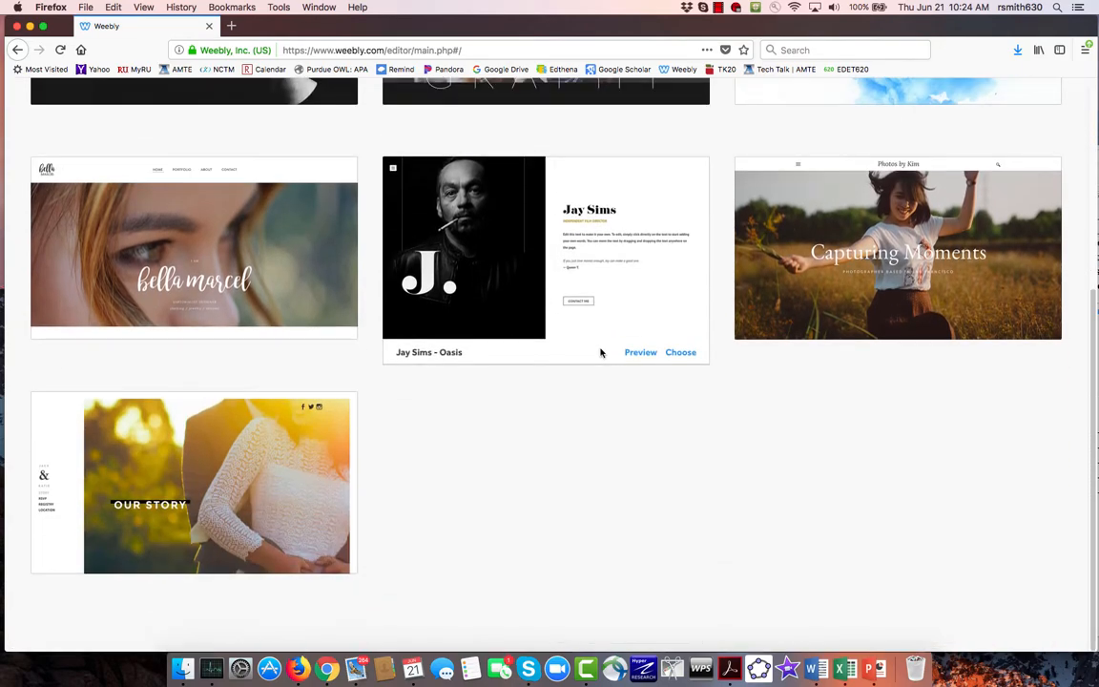
scroll(601, 353, up, 2)
click(244, 273)
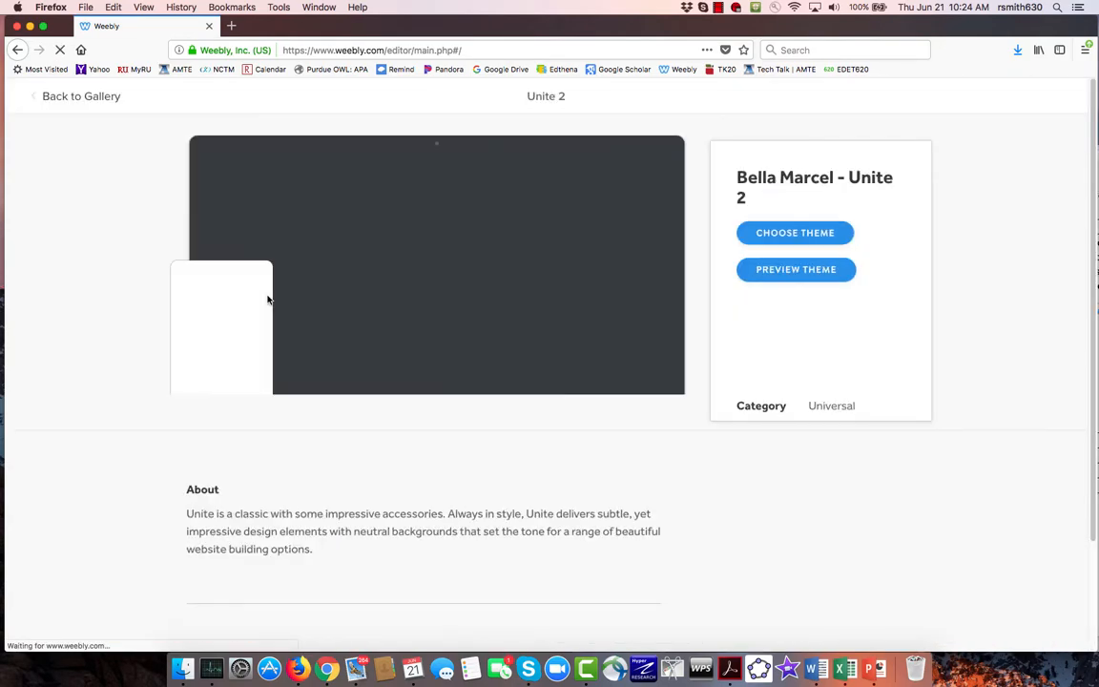
click(790, 232)
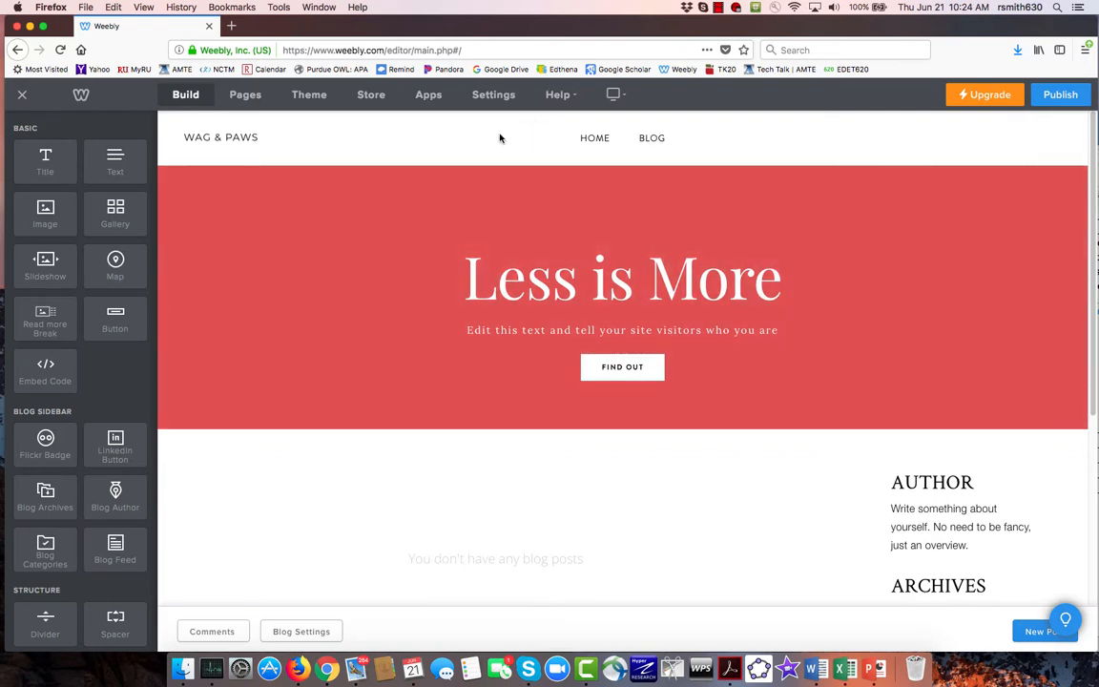
- Finish the new page's settings with the page name Blog and return to the list of pages
click(239, 96)
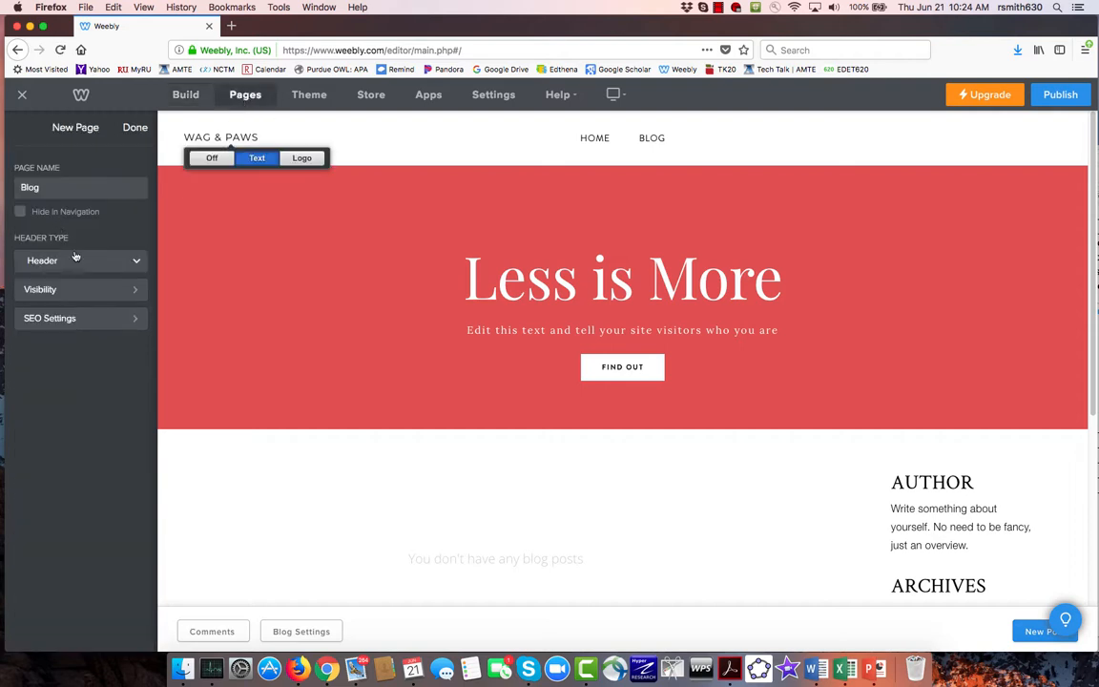
drag(62, 196, 2, 188)
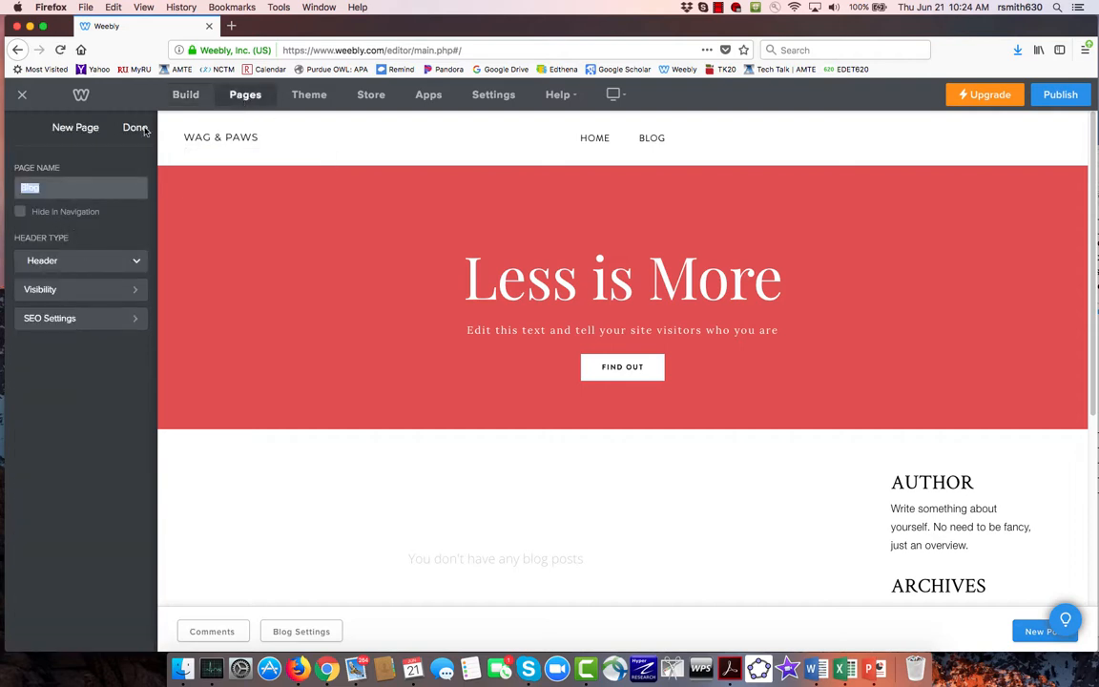
click(191, 96)
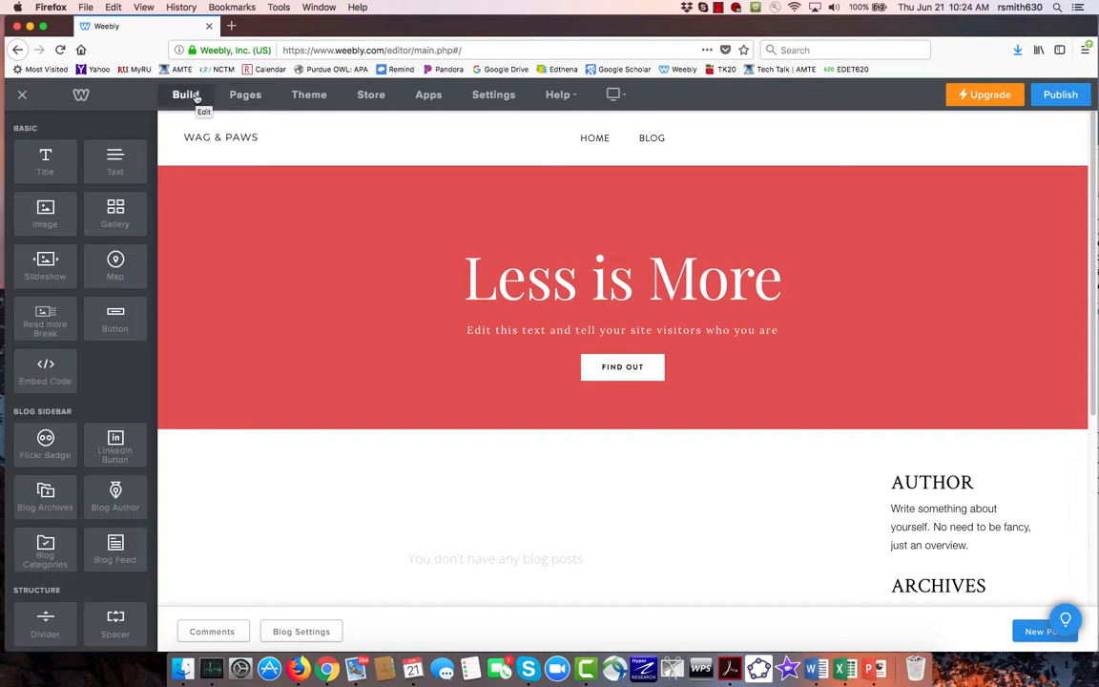
click(239, 97)
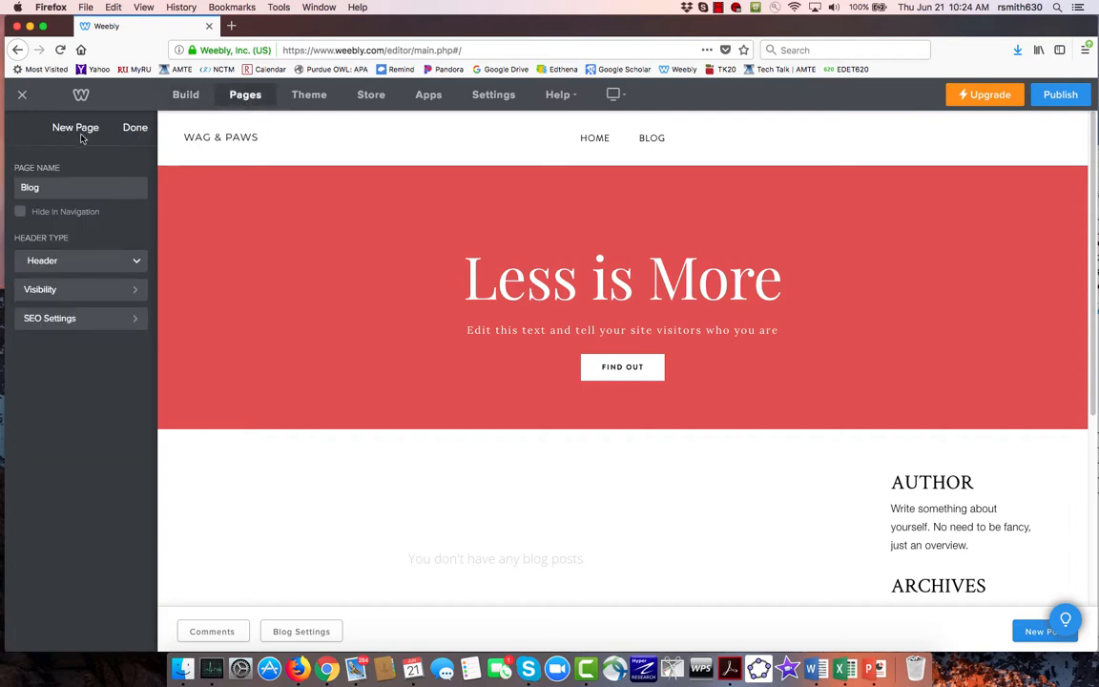
click(135, 127)
- Copy the Home page and rename the copy as Parent Resources
click(57, 166)
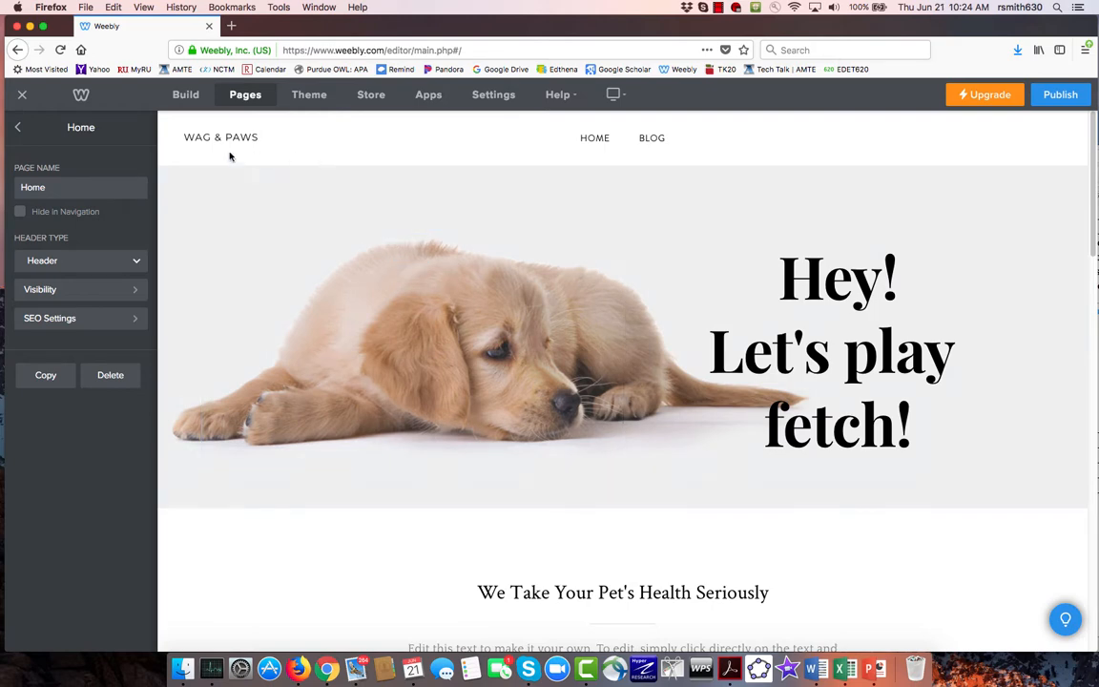
click(45, 376)
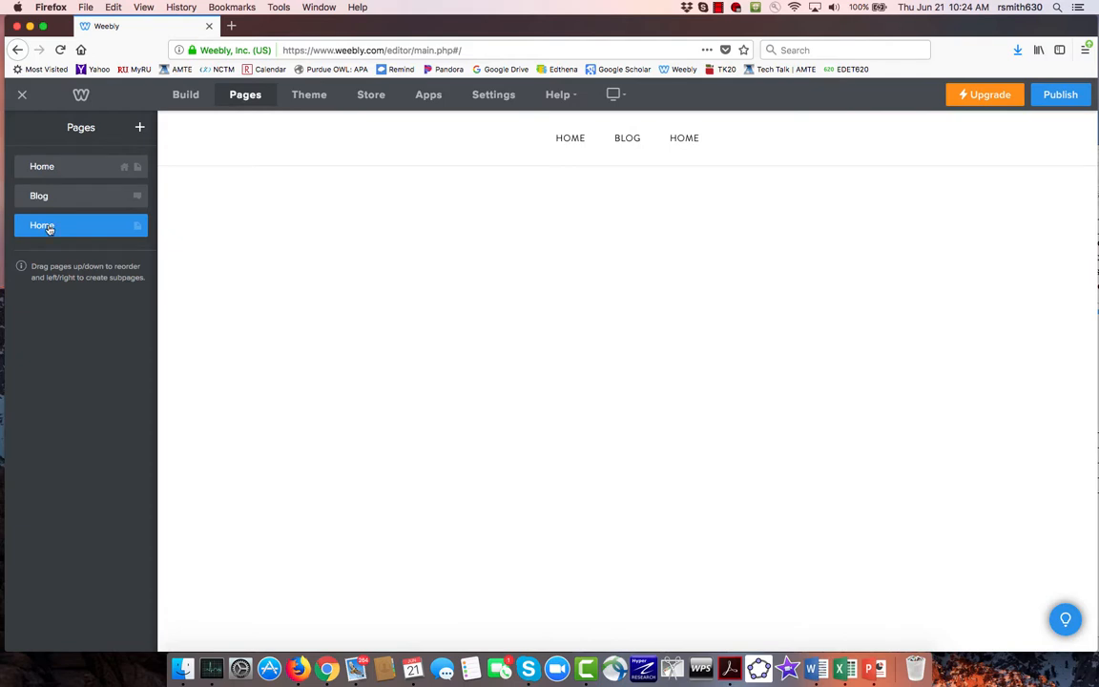
click(40, 222)
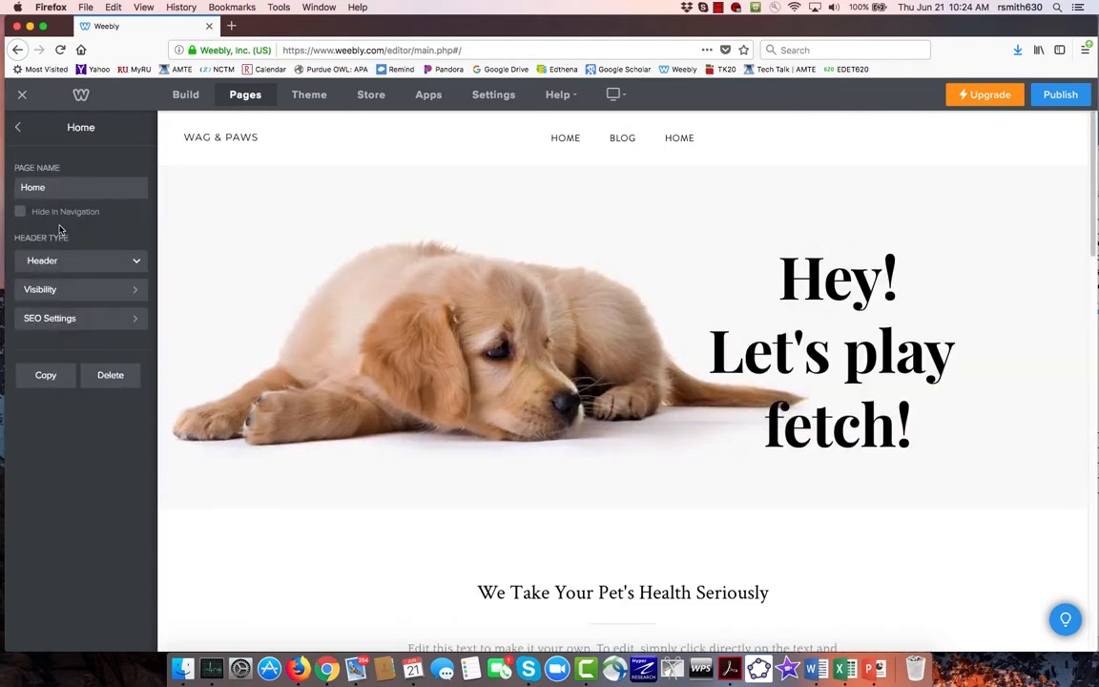
text(Pet)
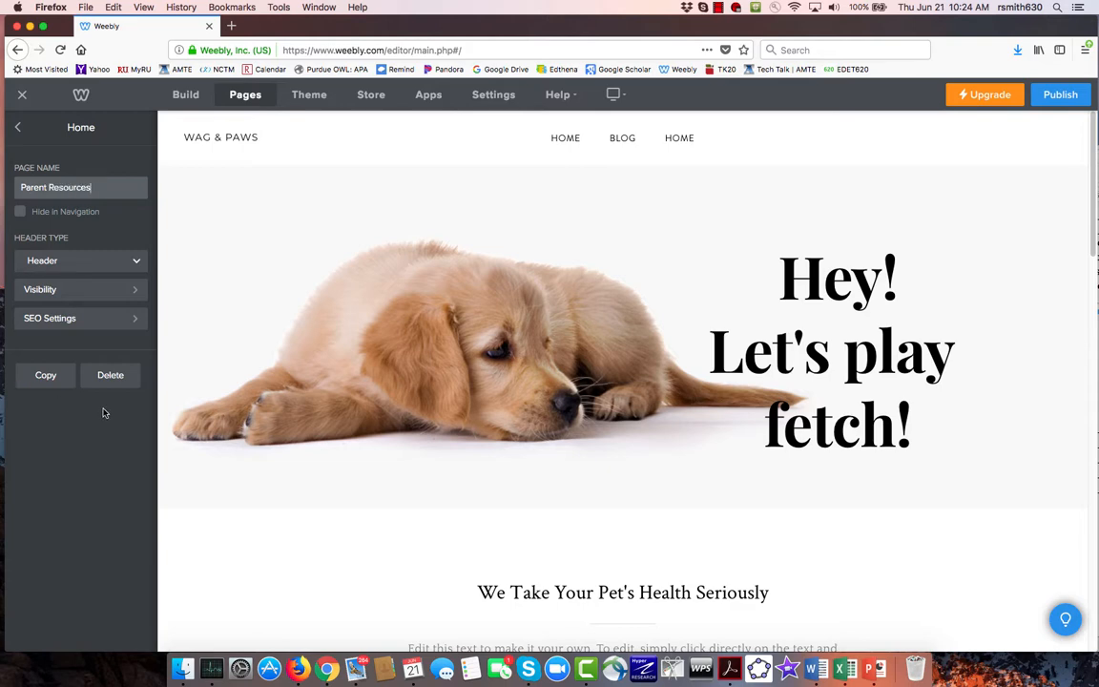
click(18, 127)
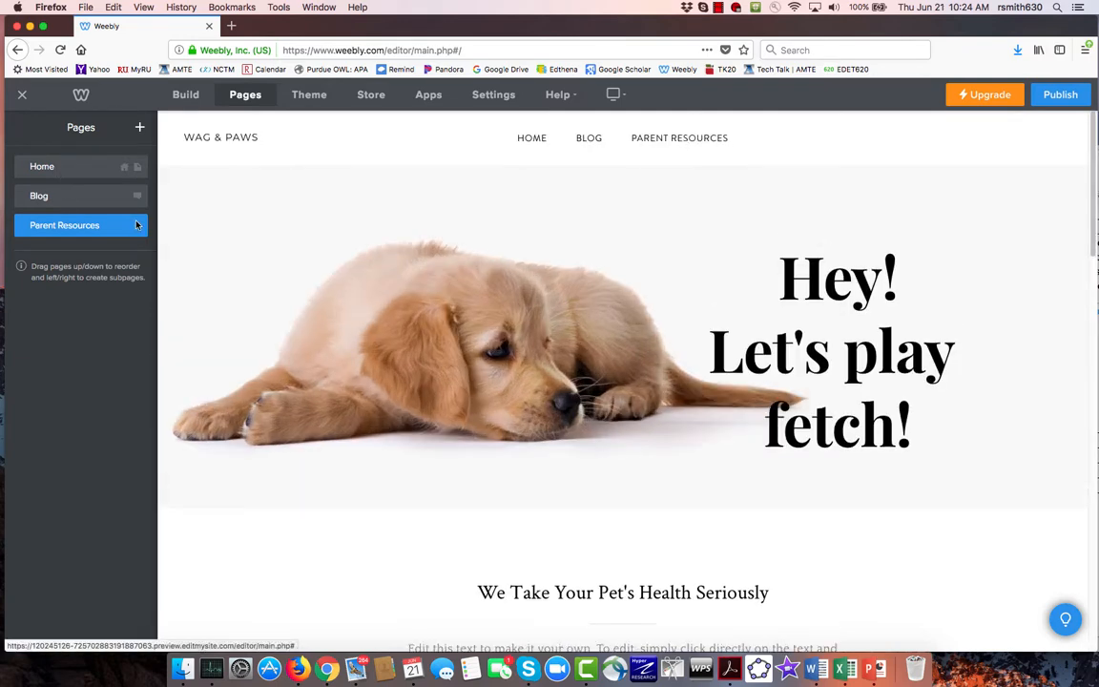
- Copy the Parent Resources page, nest the copy beneath the original as a subpage, and check its navigation submenu
right_click(66, 226)
click(46, 229)
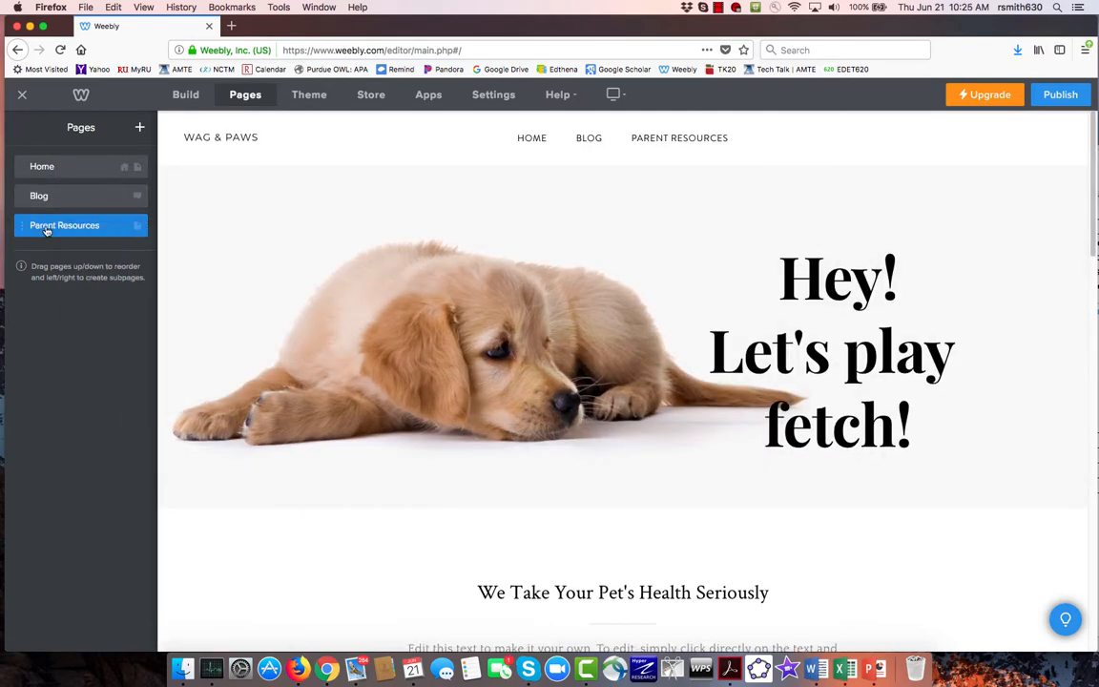
click(47, 230)
click(55, 382)
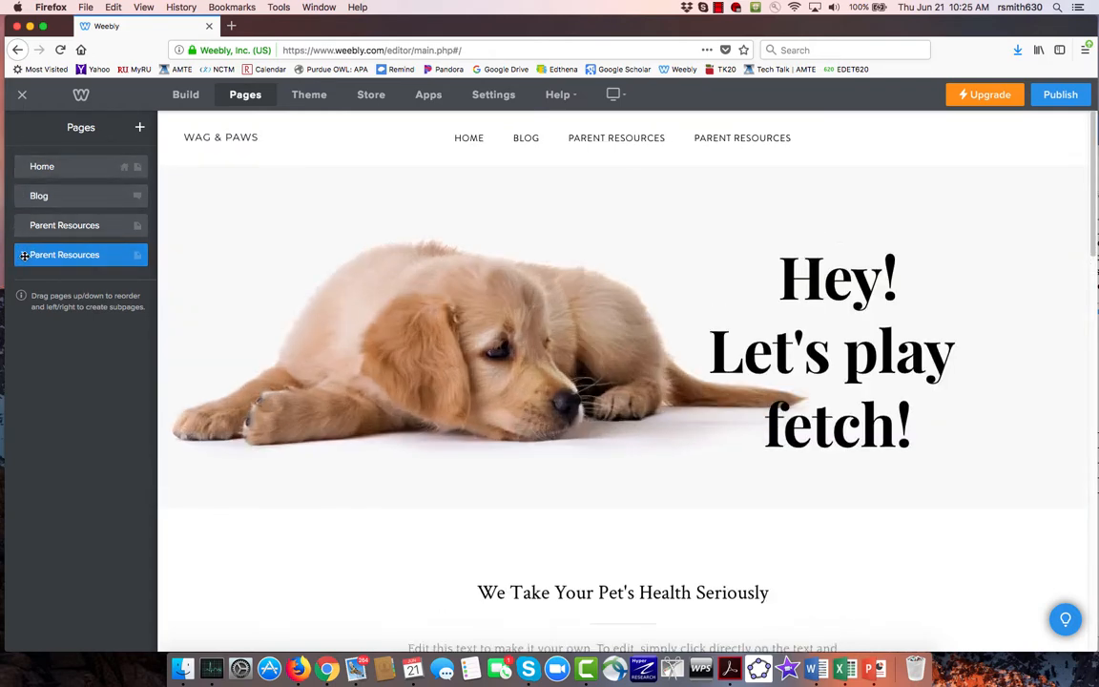
drag(24, 255, 34, 227)
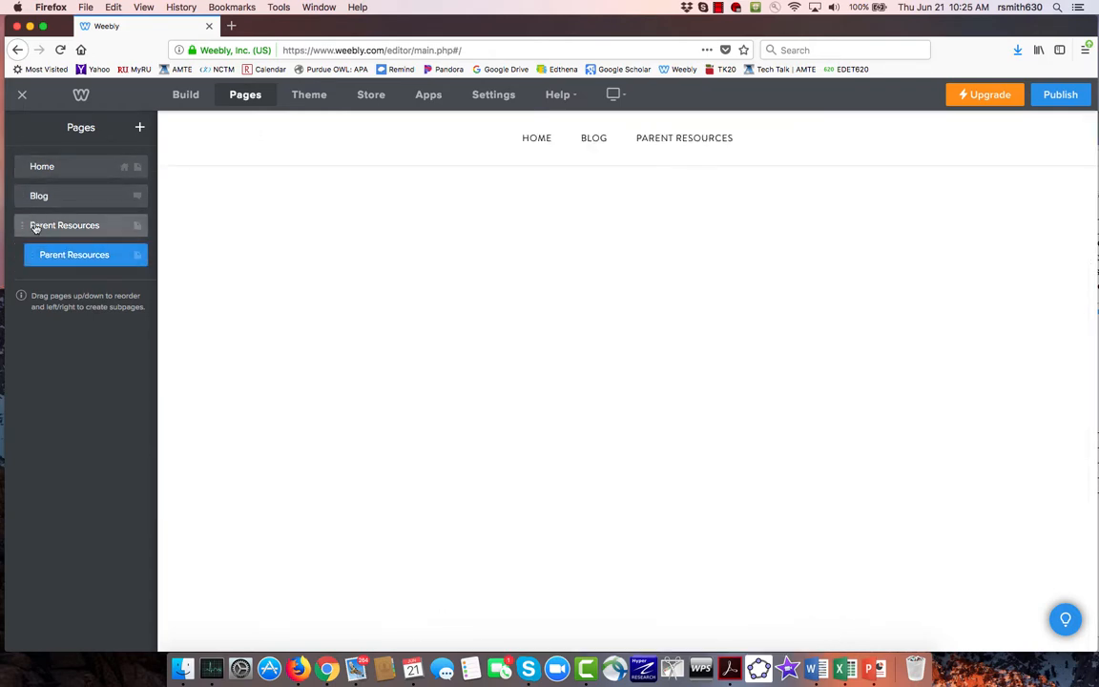
mouse_move(677, 137)
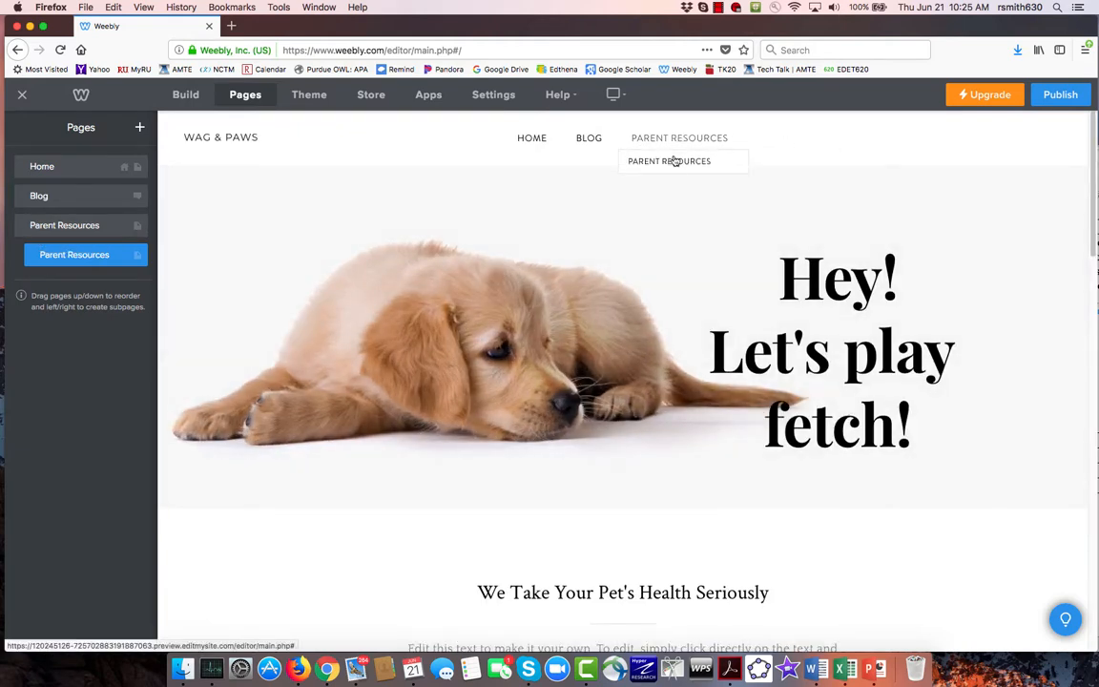
- Rename the subpage under Parent Resources as test 1 and check its entry in the site's navigation submenu
click(33, 253)
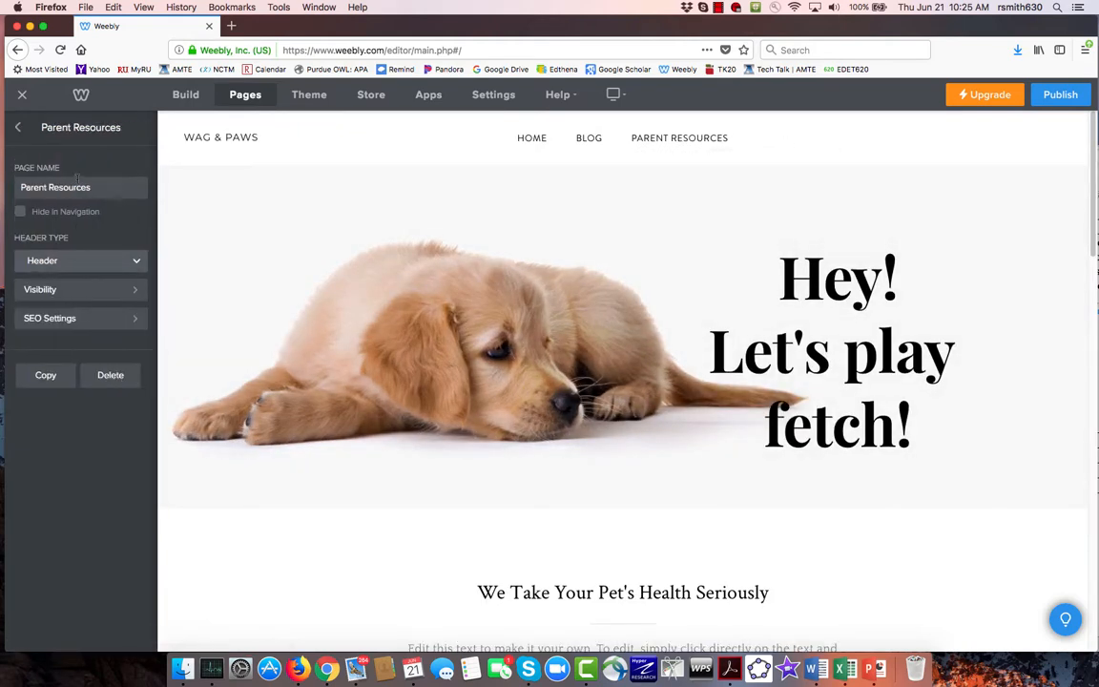
drag(92, 187, 3, 187)
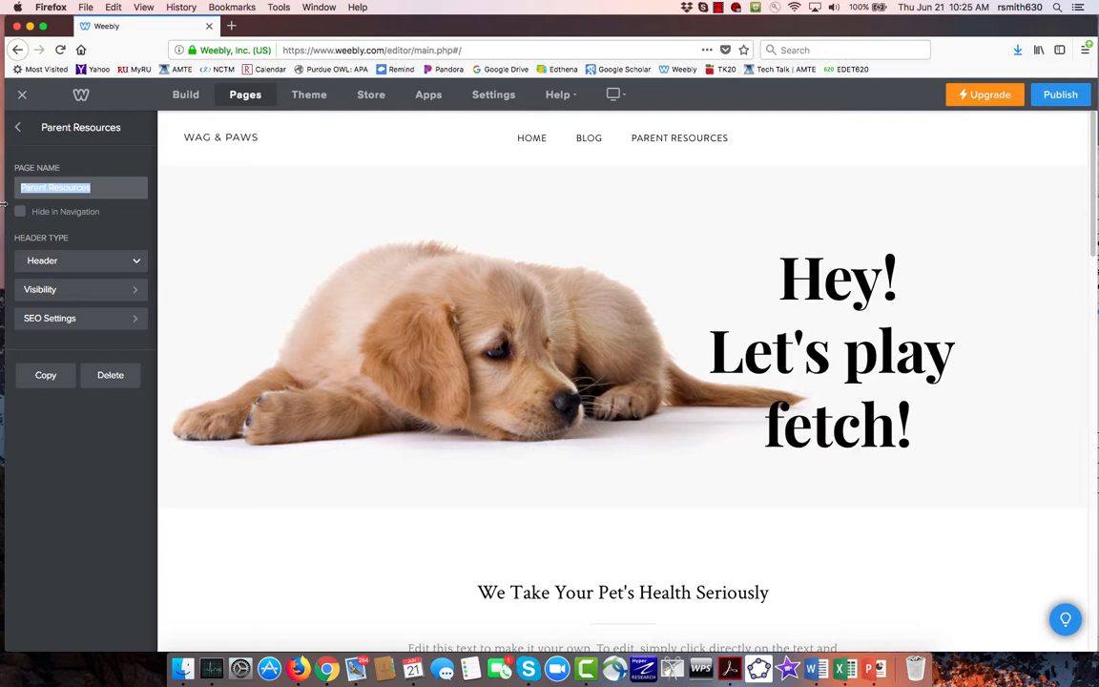
text(test)
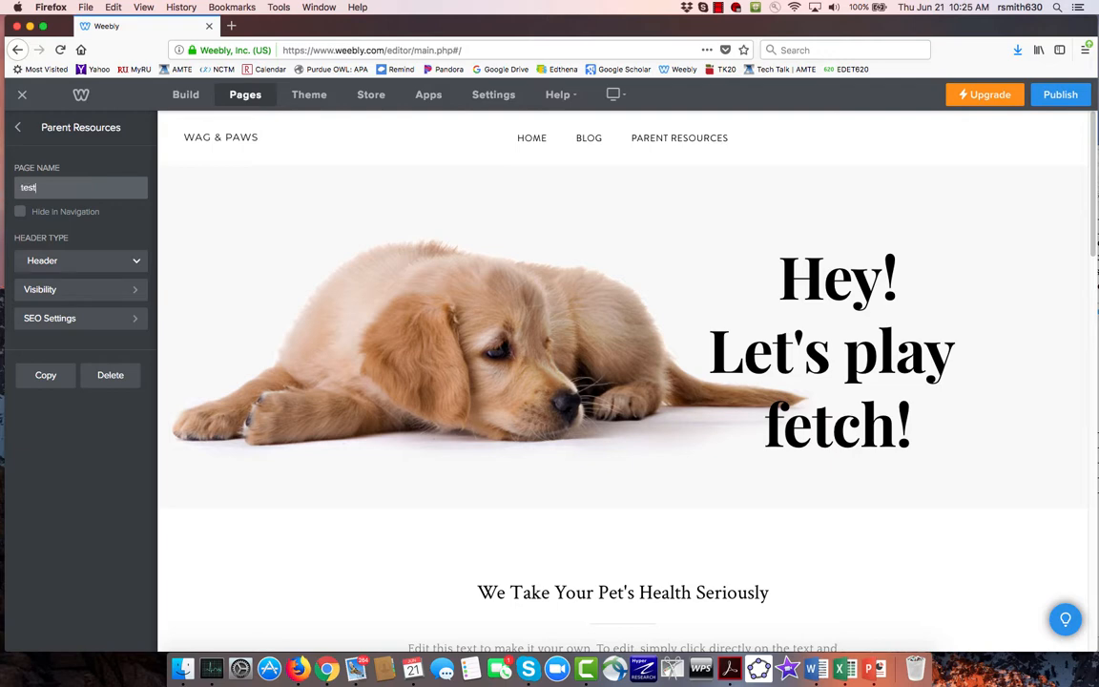
text( 1)
click(17, 127)
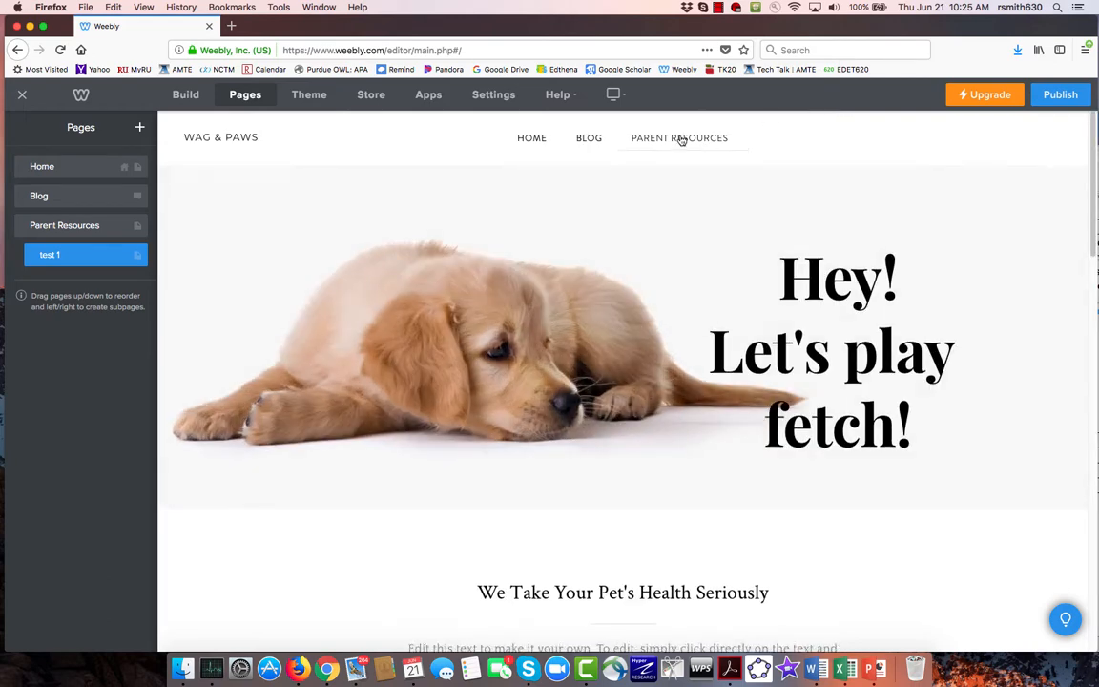
mouse_move(679, 140)
- Move the test 1 page to the top level beneath Home, and nest it as a subpage of Blog
drag(27, 238, 33, 198)
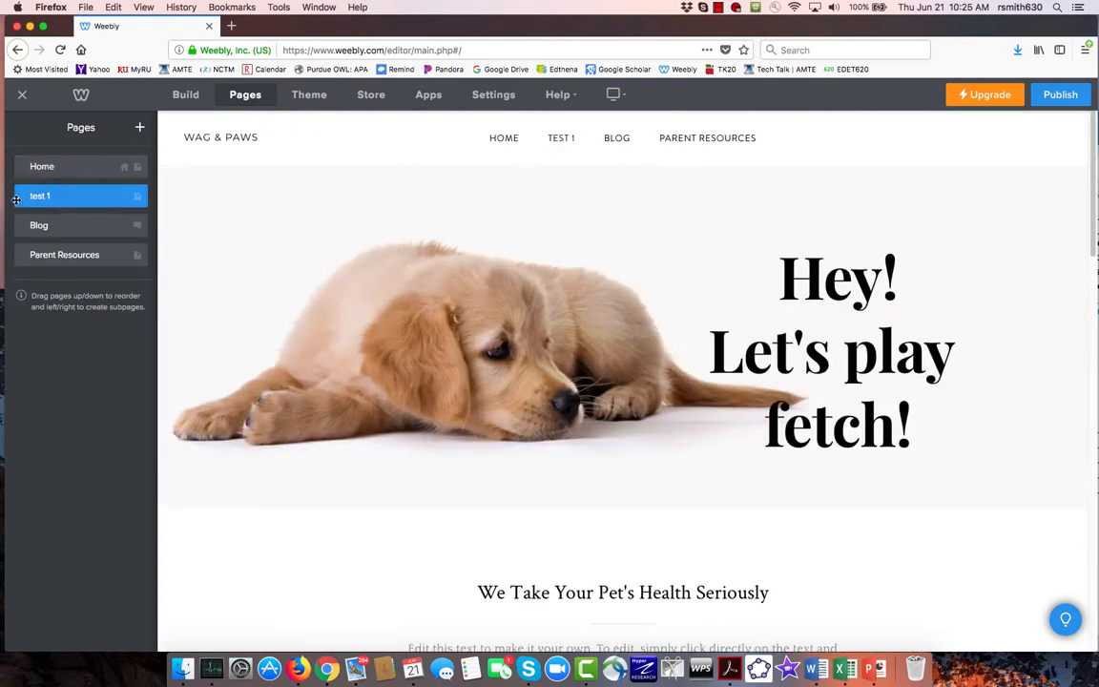
drag(21, 191, 43, 234)
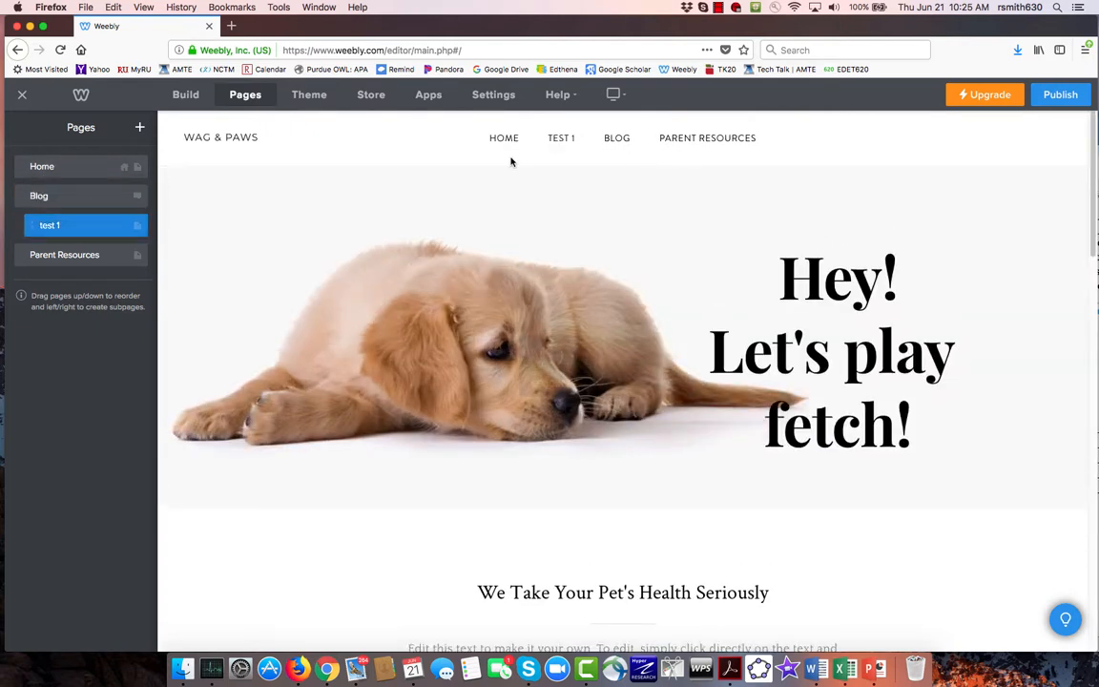
mouse_move(597, 141)
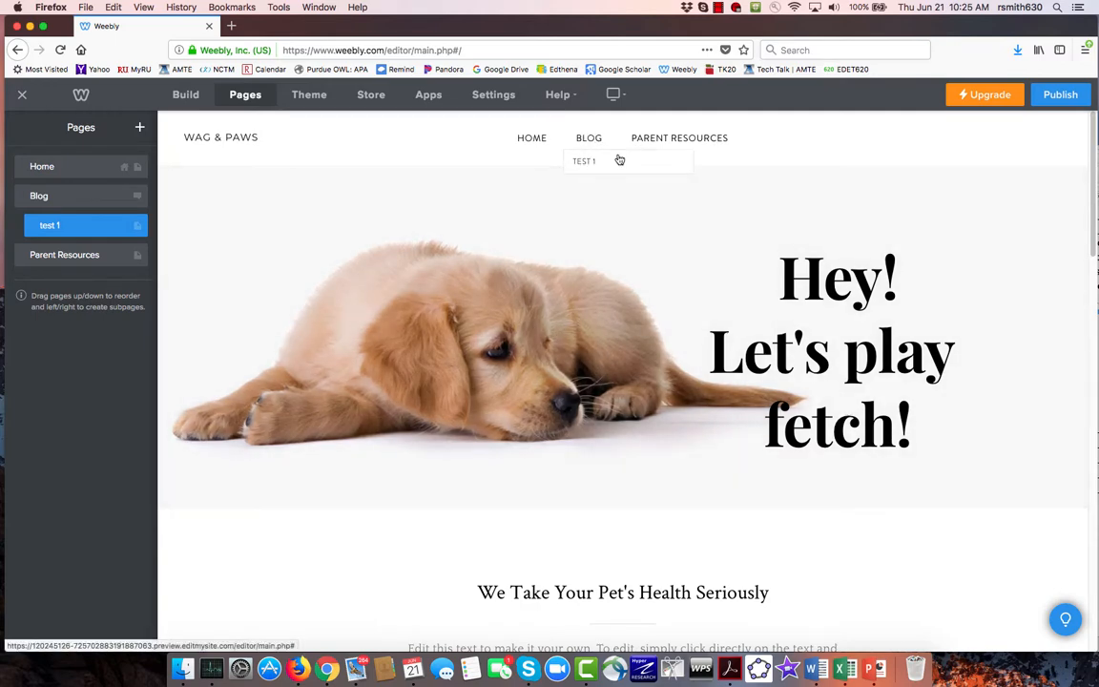
- Delete the "Hey! Let's play fetch!" headline from the header of the test 1 page
click(186, 95)
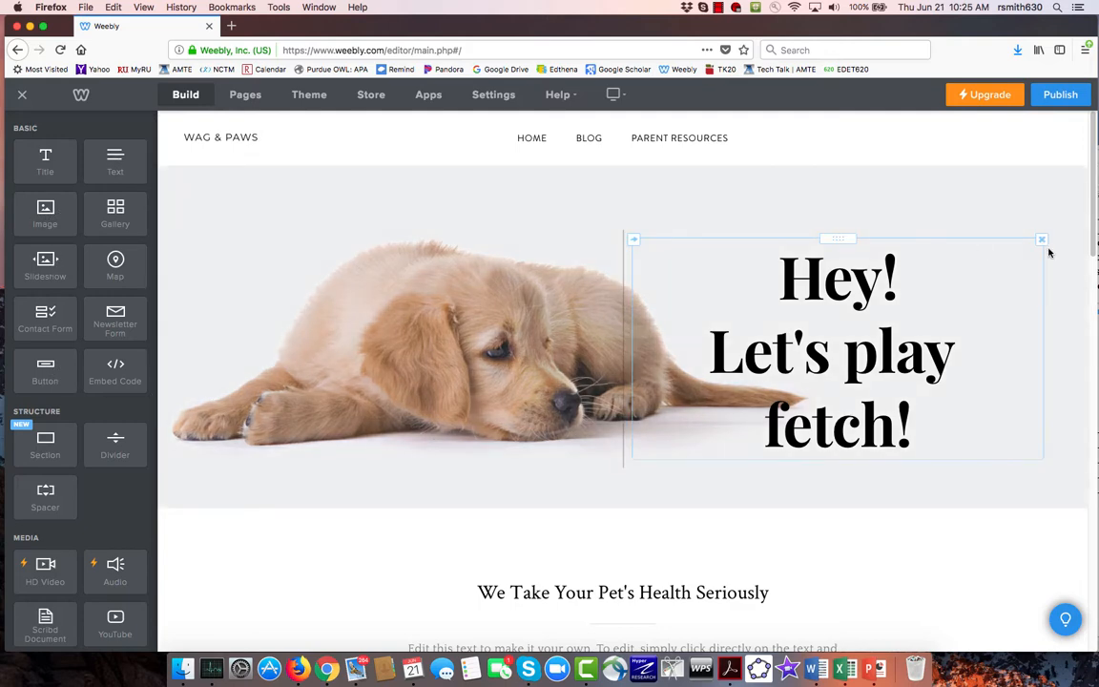
click(1040, 239)
click(1032, 202)
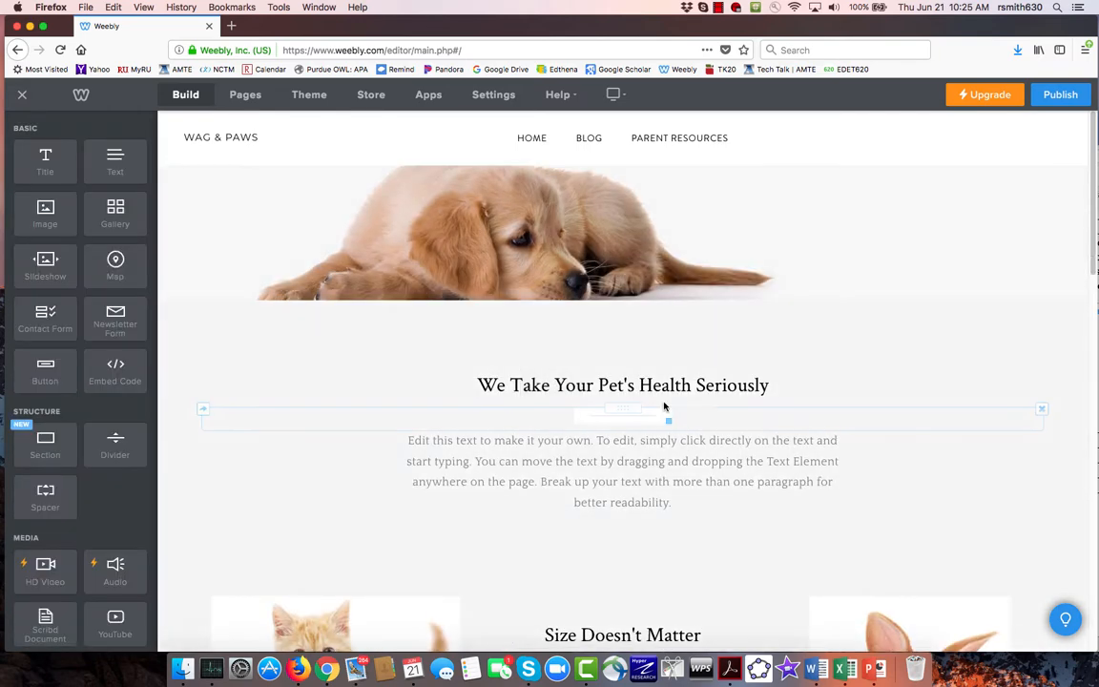
- Clear the text of the "We Take Your Pet's Health Seriously" title and delete the title element from the page
click(798, 388)
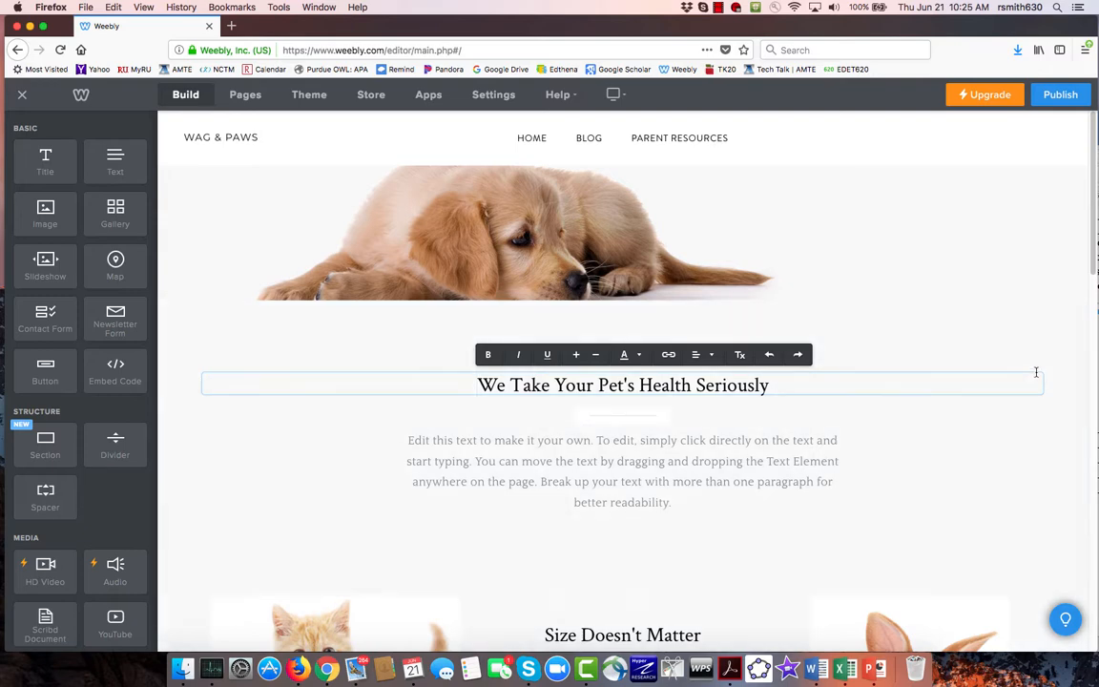
drag(790, 388, 428, 386)
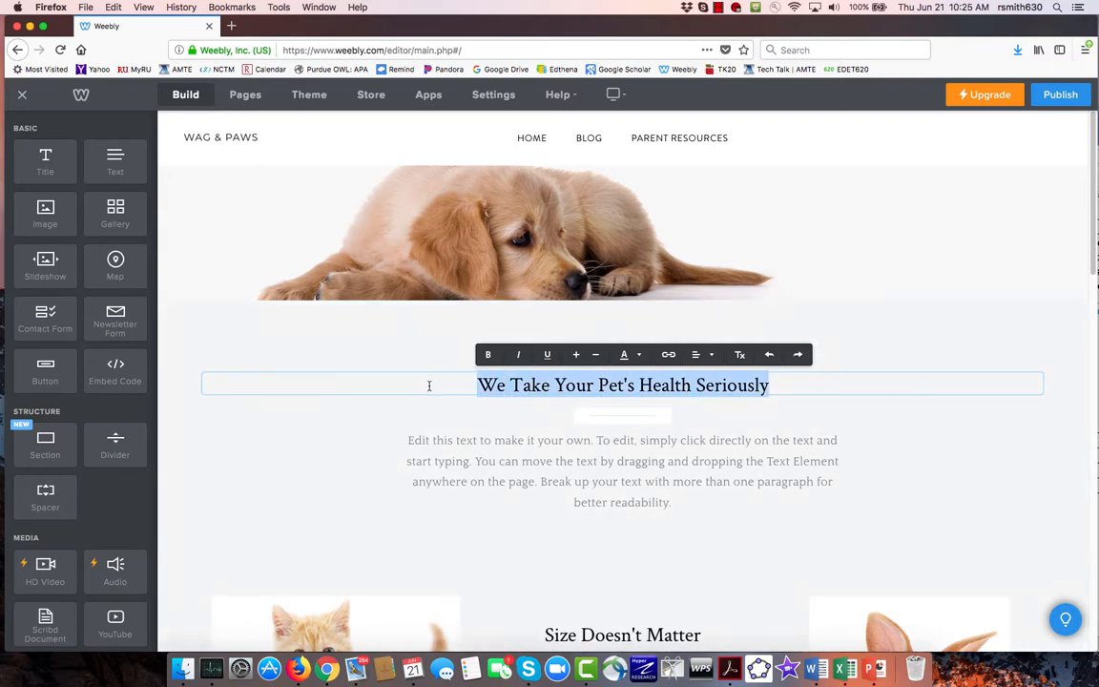
key(BackSpace)
click(491, 433)
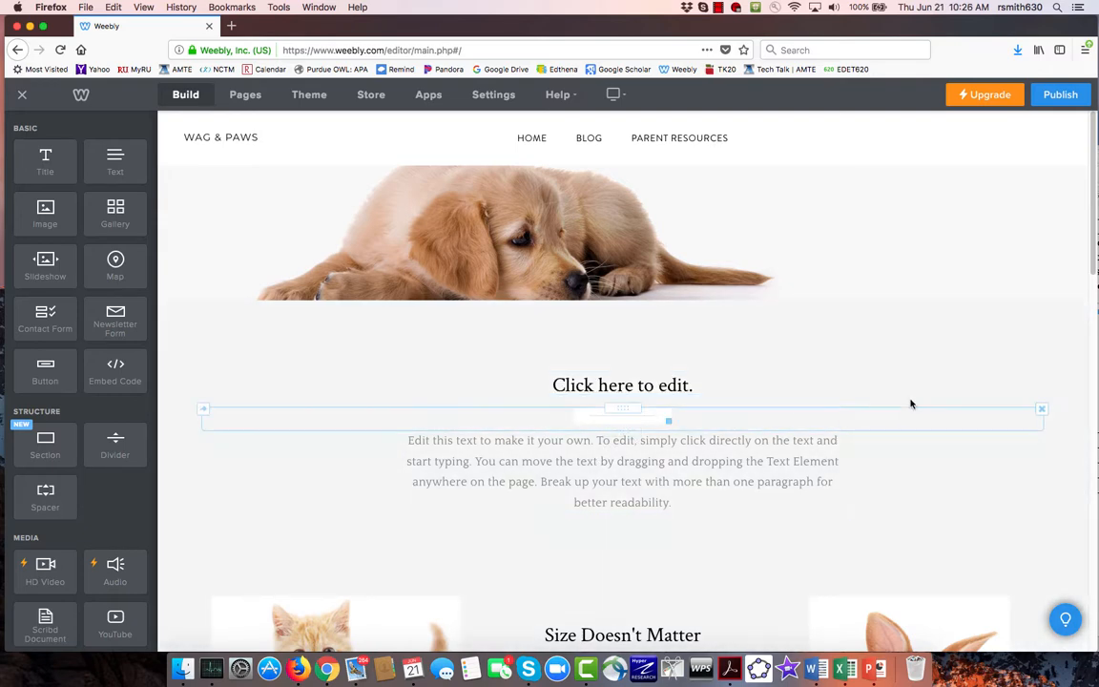
click(1042, 374)
click(1011, 334)
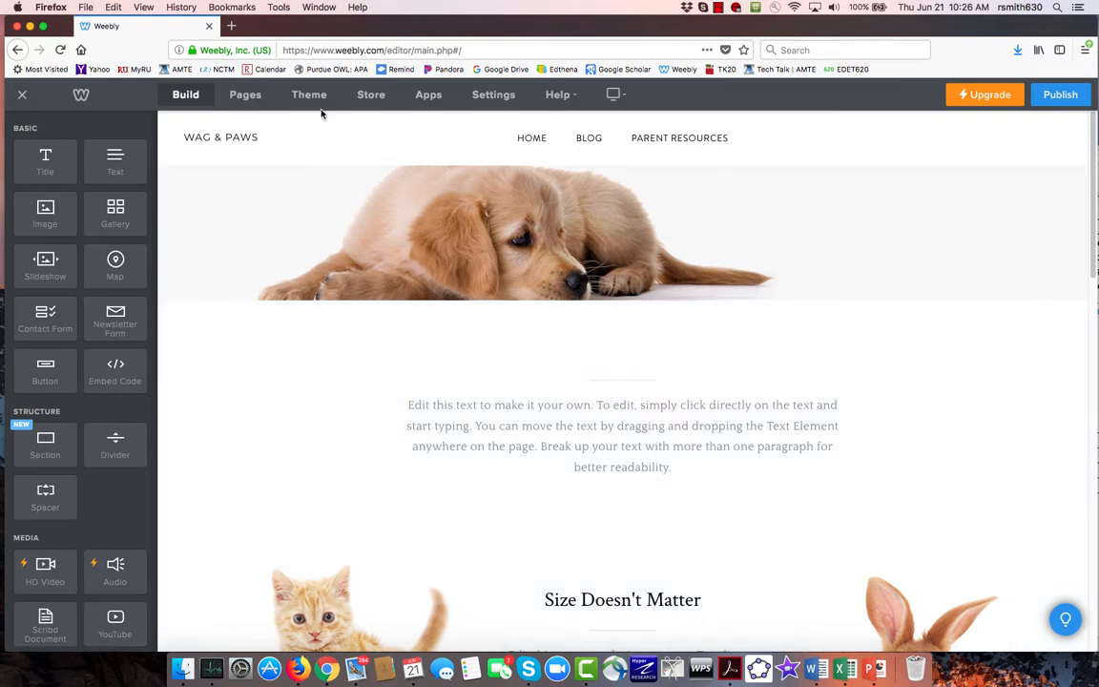
- Review the theme's font settings for the page elements and its additional theme options
click(309, 96)
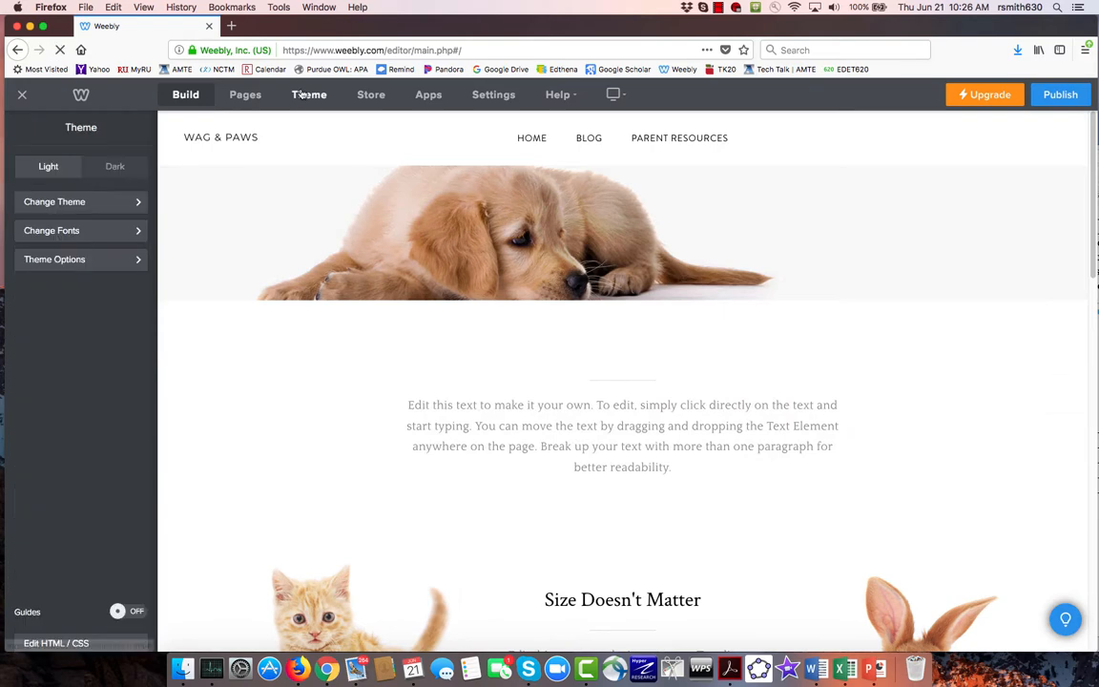
click(106, 239)
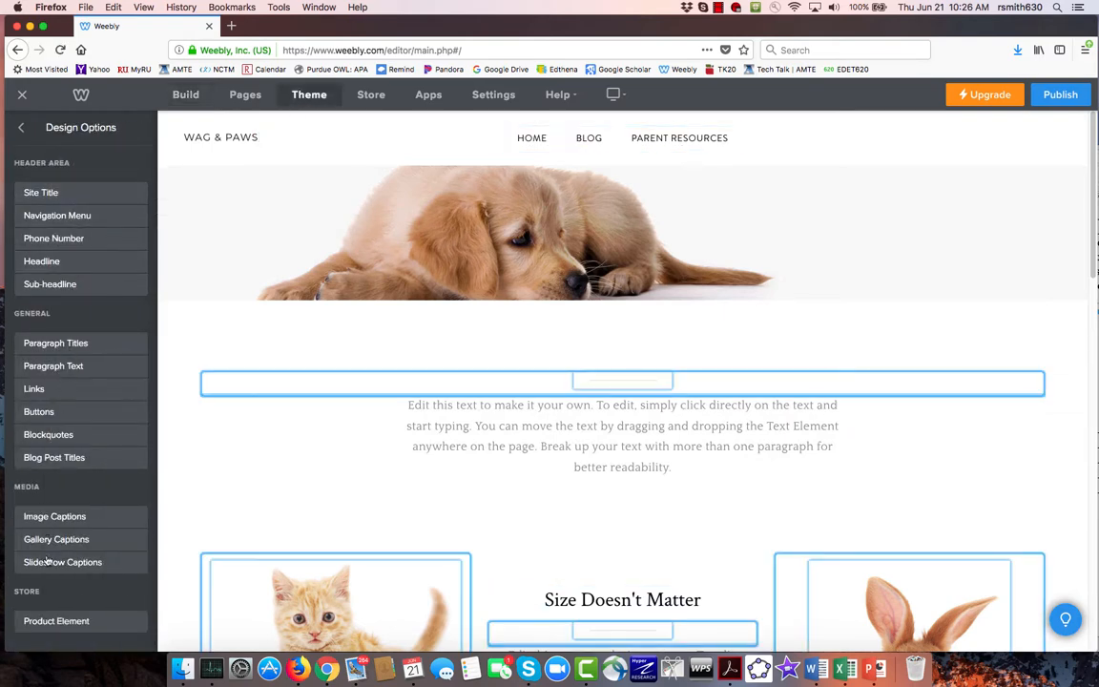
click(18, 131)
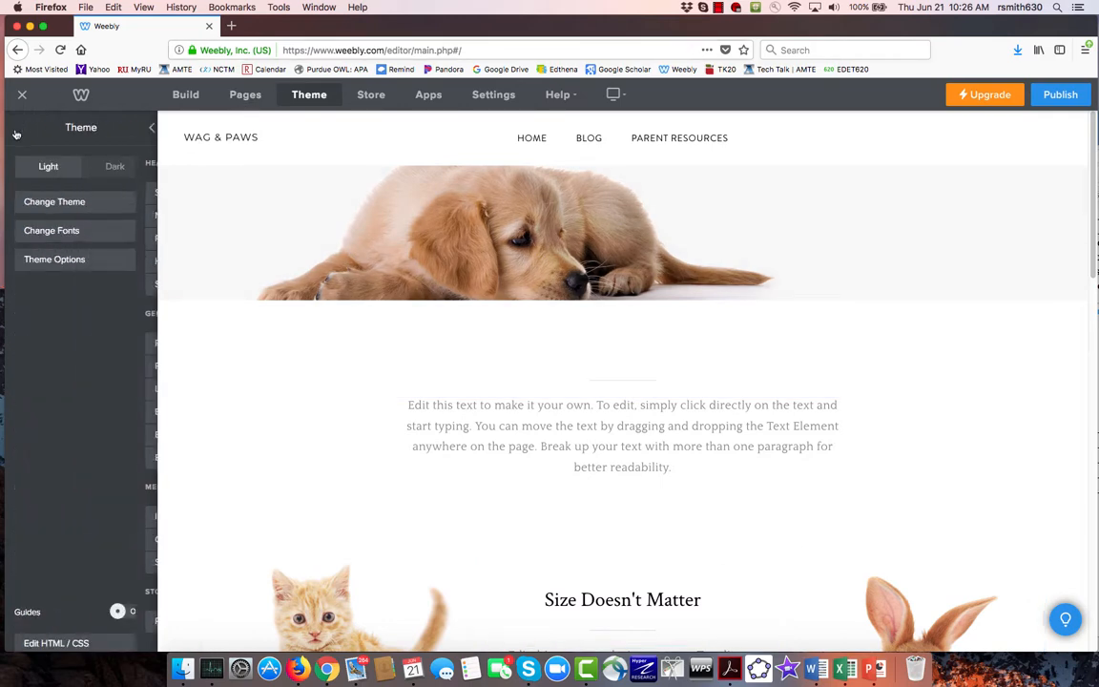
click(128, 258)
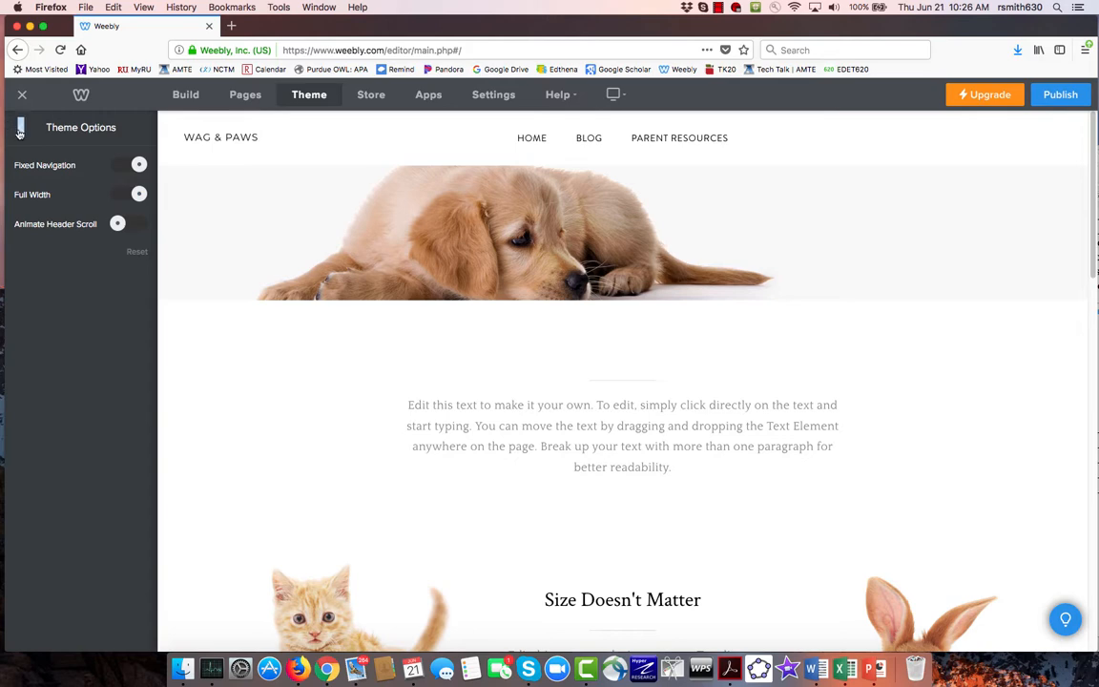
click(24, 134)
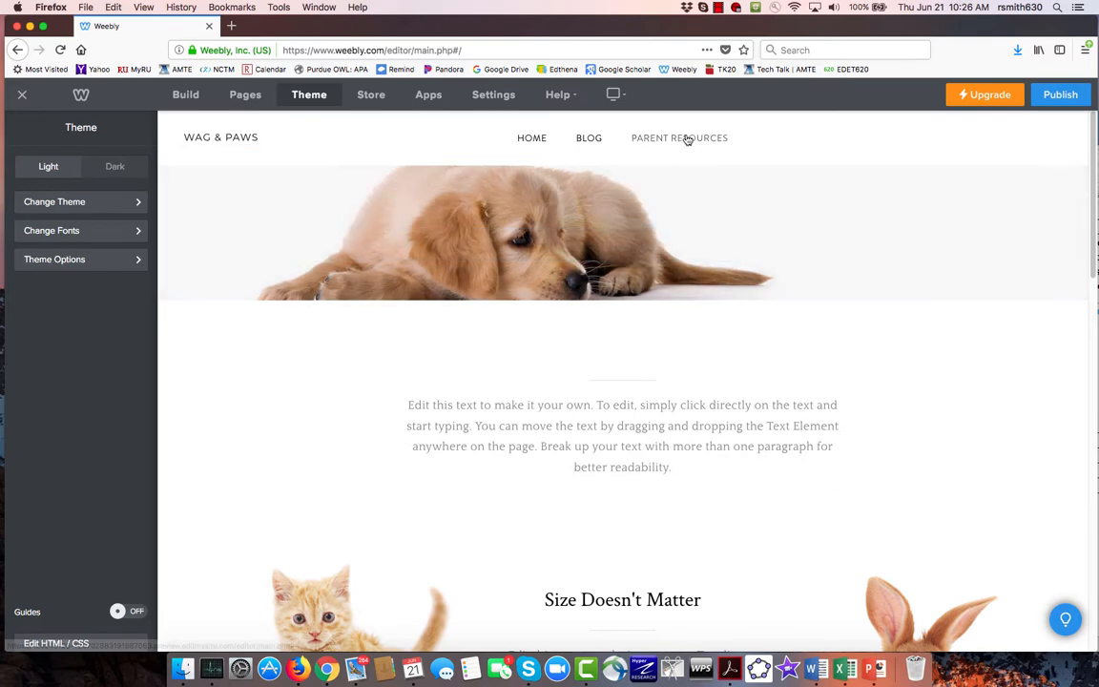
- Nest the test 1 page beneath Parent Resources as its subpage
click(243, 96)
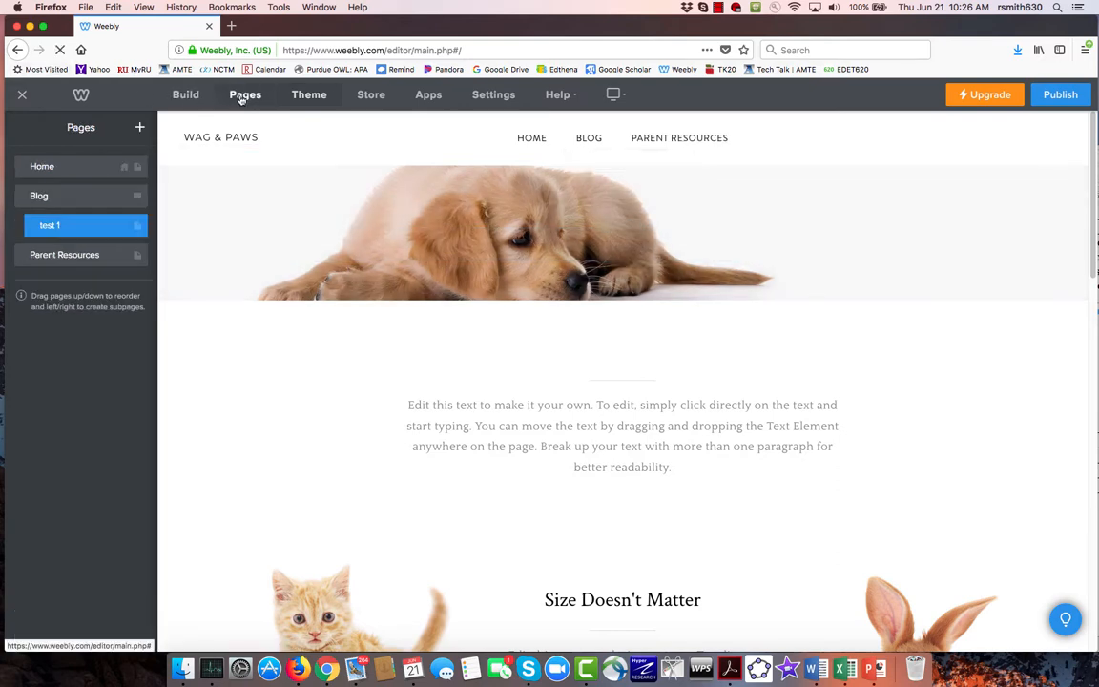
drag(54, 223, 53, 255)
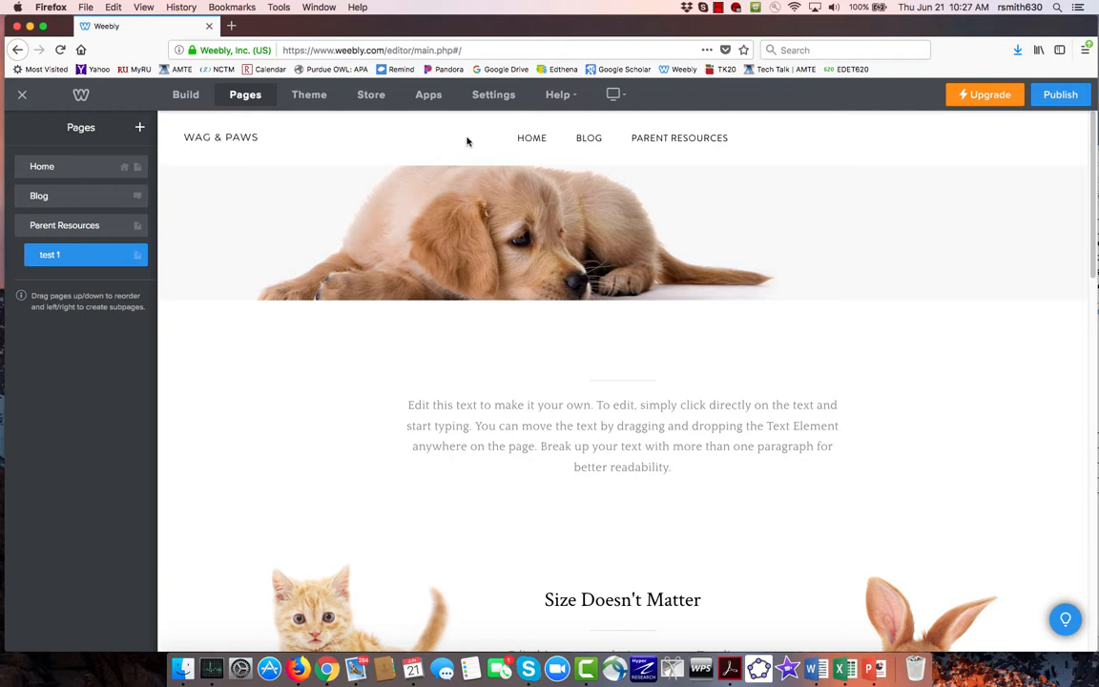
click(187, 97)
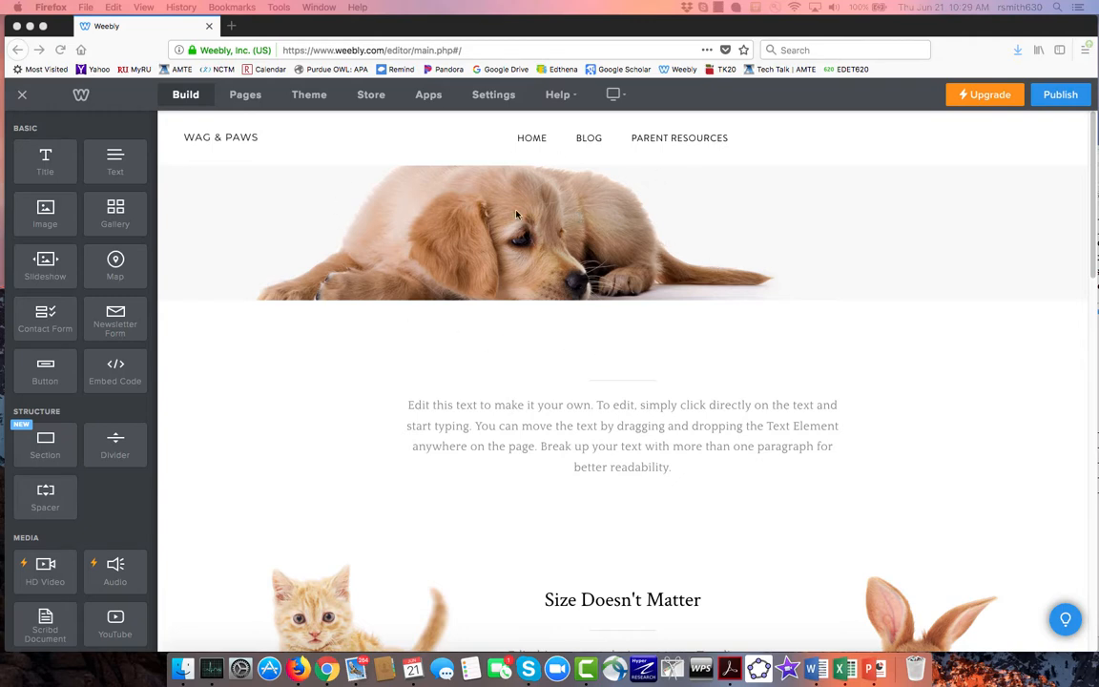
click(1061, 96)
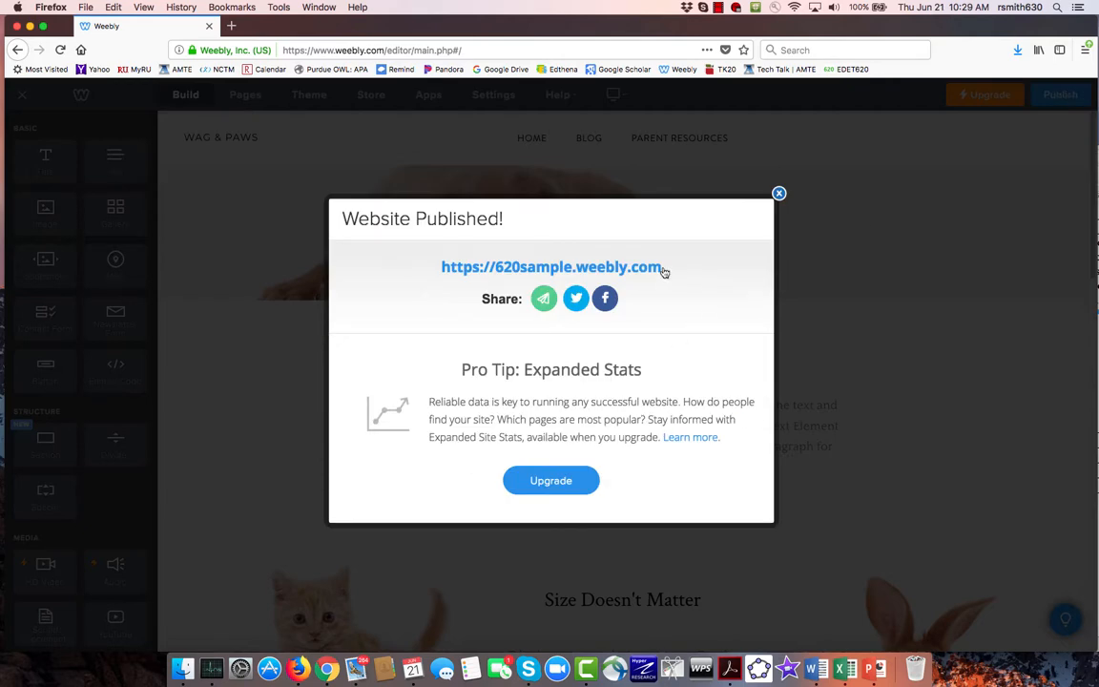
drag(662, 270, 444, 266)
key(super+c)
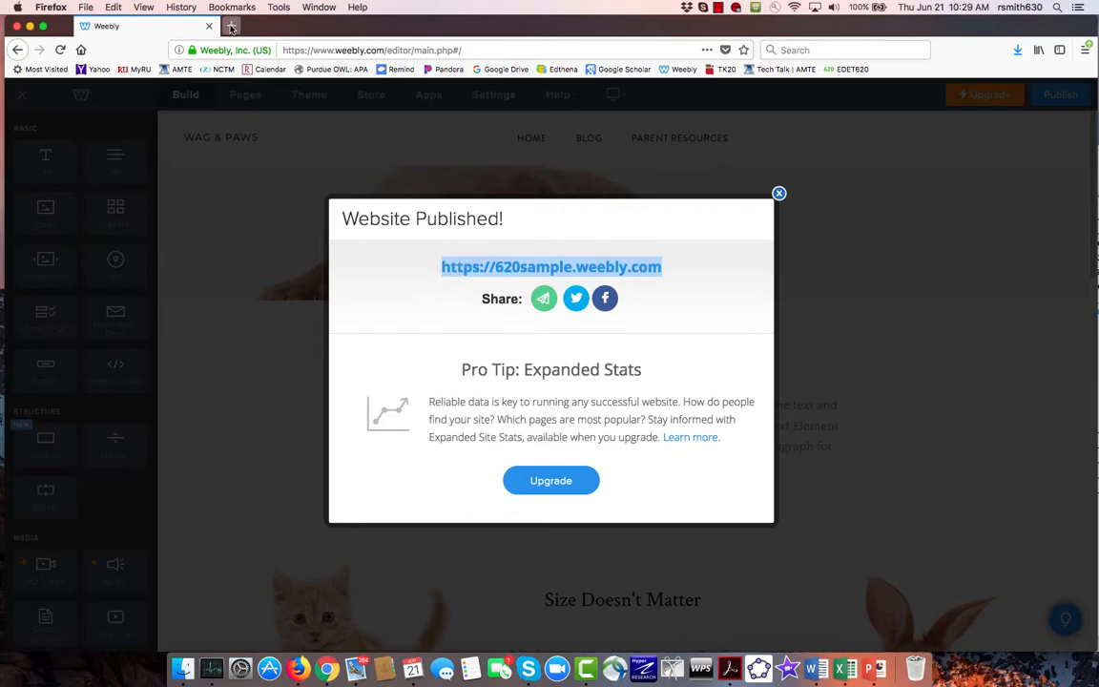
click(231, 26)
key(super+v)
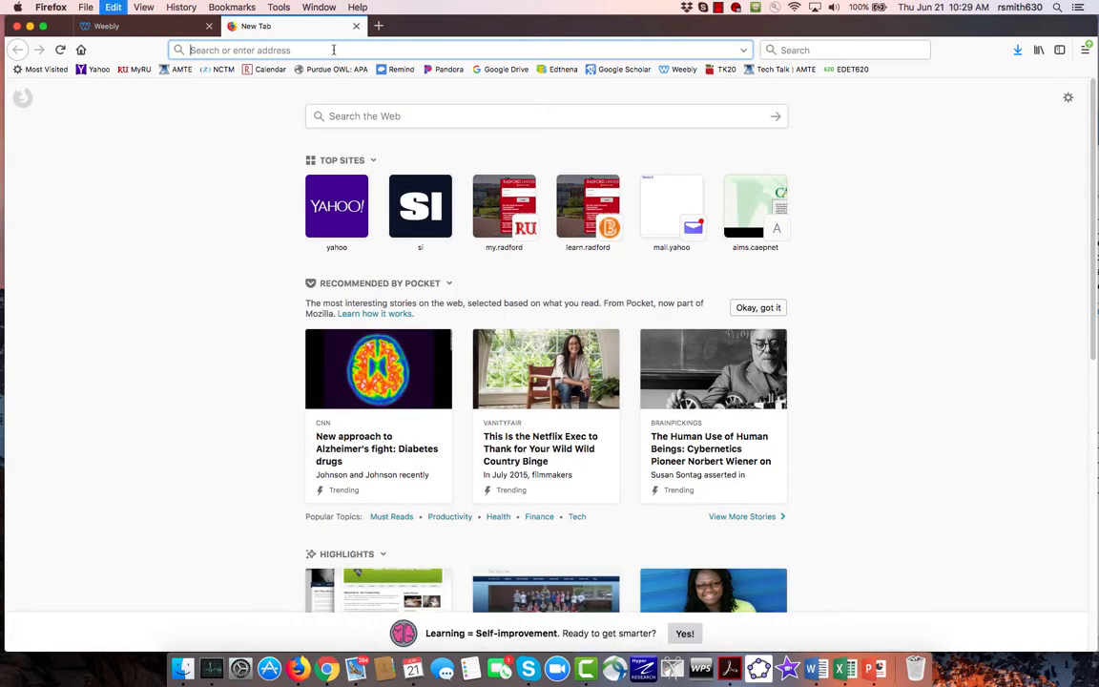
key(Return)
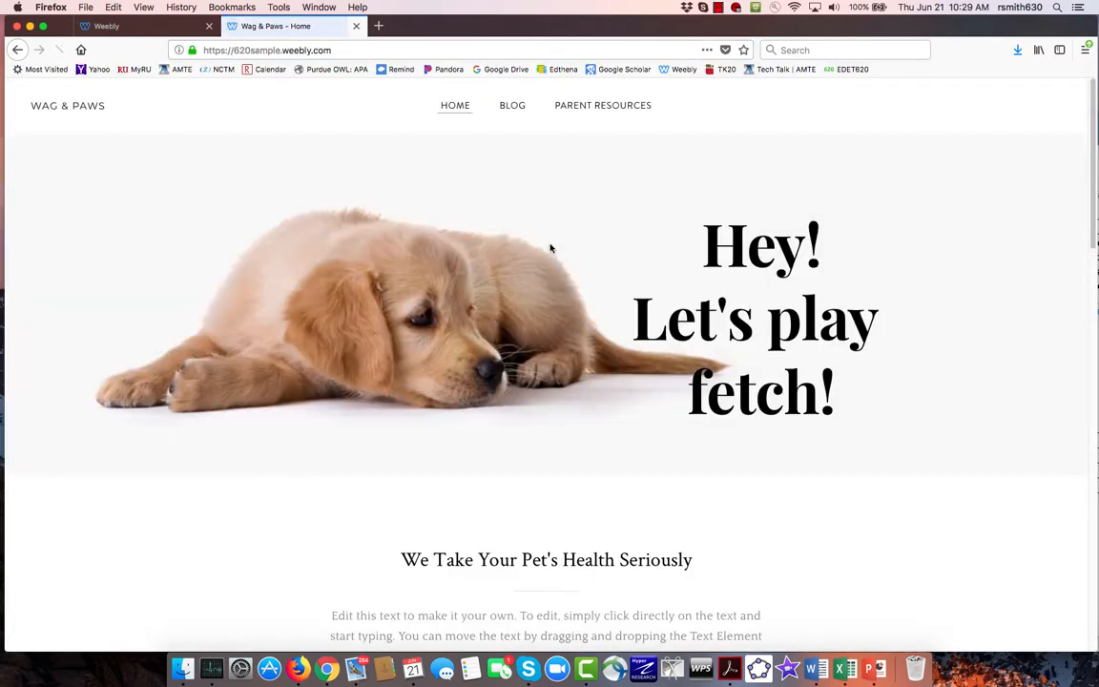
- View the test 1 subpage of Parent Resources on the published site and return to the Weebly editor
mouse_move(591, 105)
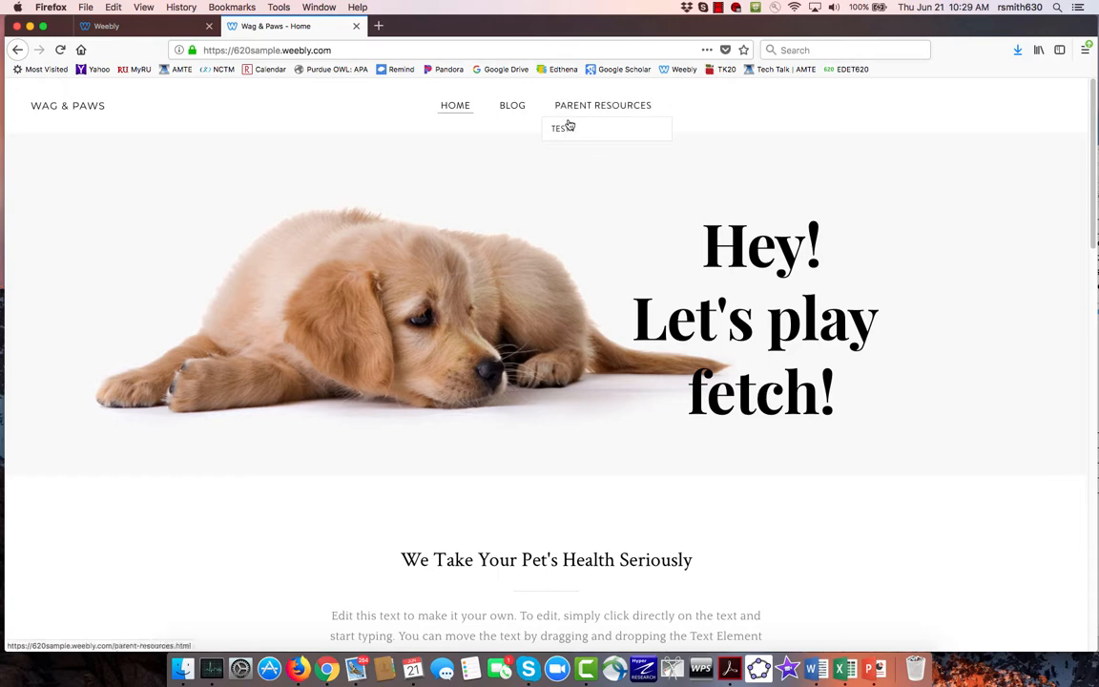
click(568, 131)
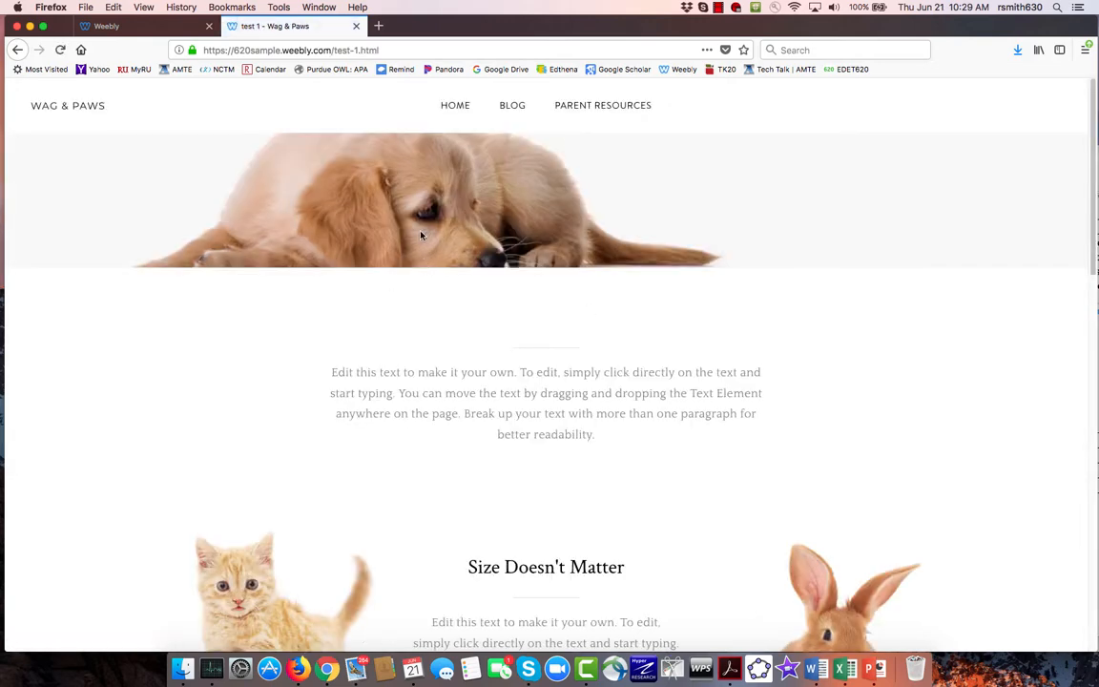
click(127, 27)
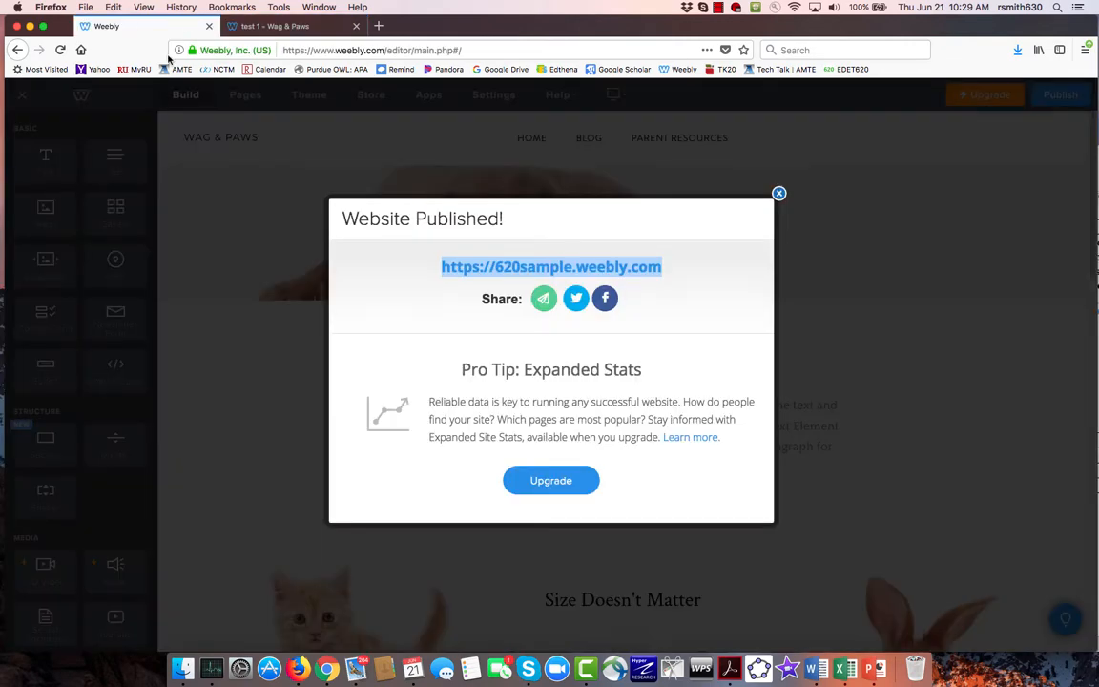